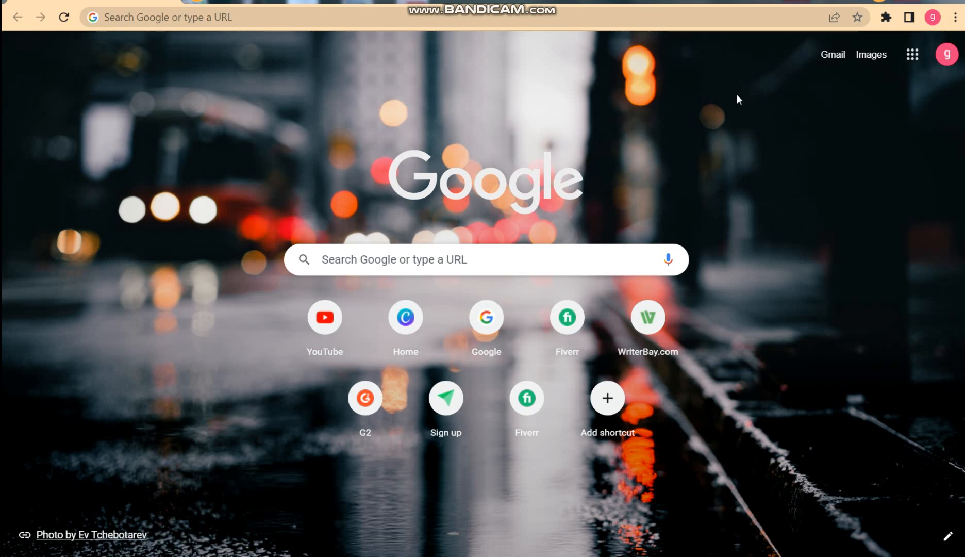
# Open the Daraz Seller Center at sellercenter.daraz.pk, start adding a new product, and dismiss the update notice.
pyautogui.click(647, 18)
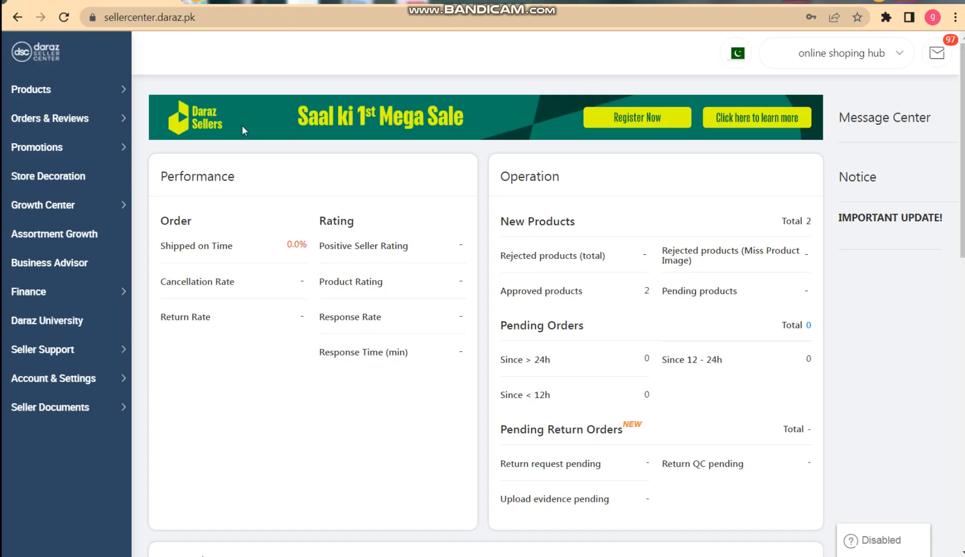
pyautogui.moveTo(101, 95)
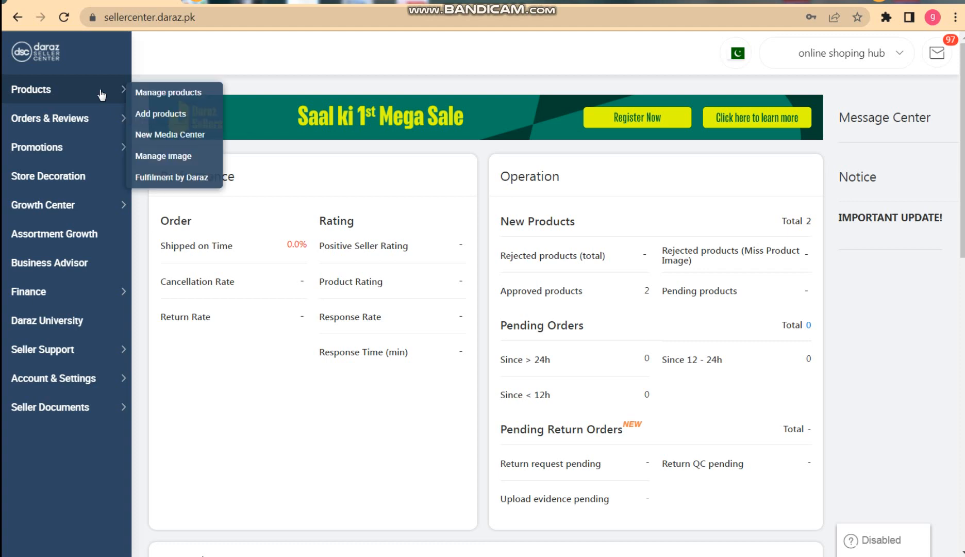
pyautogui.click(161, 119)
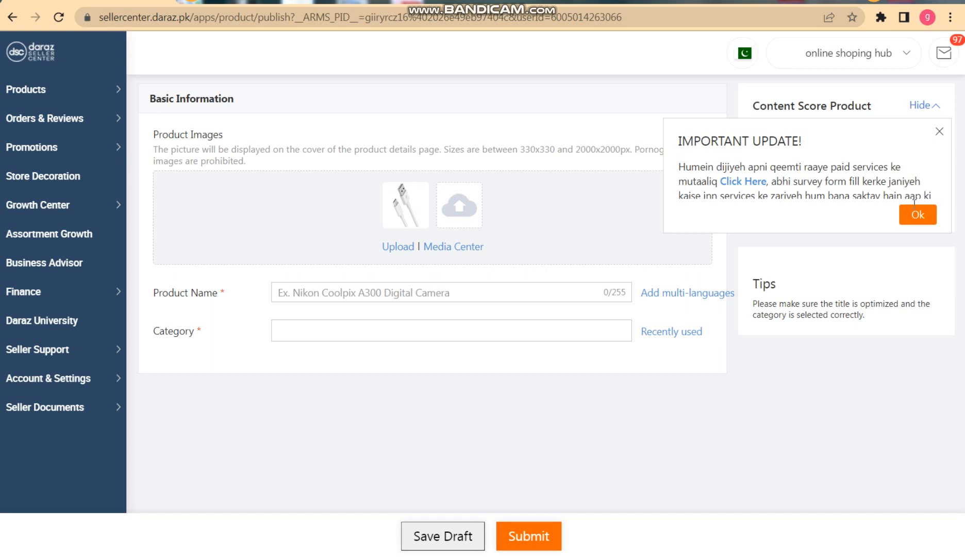
pyautogui.click(940, 133)
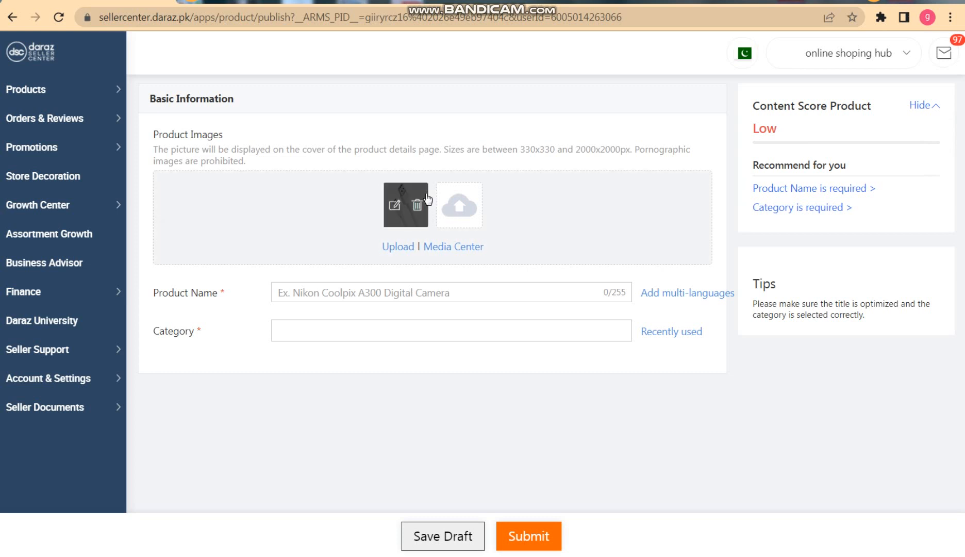
# Upload the cable picture 779fdc43025119fdff25794b260f47e5 from the Desktop as another product image.
pyautogui.click(467, 209)
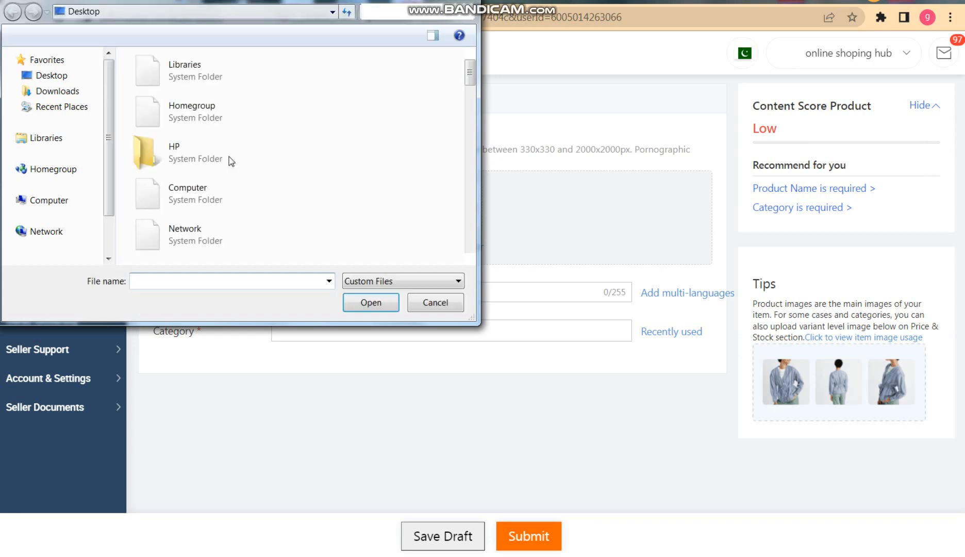
pyautogui.click(68, 80)
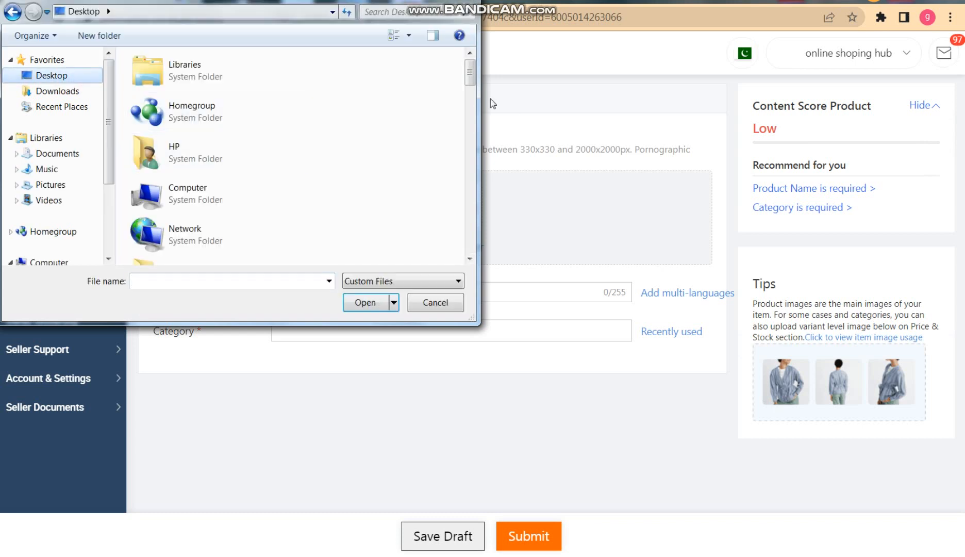
pyautogui.moveTo(471, 75); pyautogui.dragTo(474, 150)
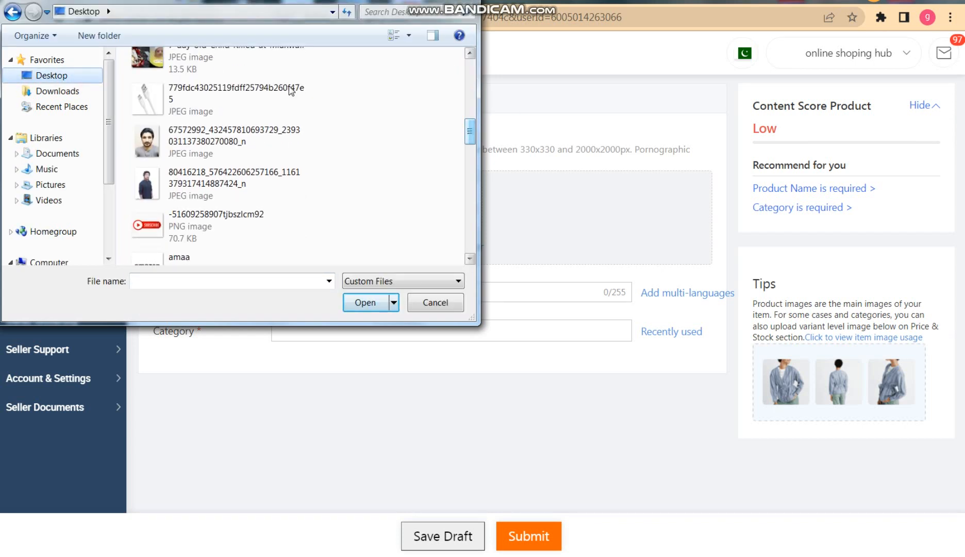
pyautogui.click(217, 98)
pyautogui.press('Return')
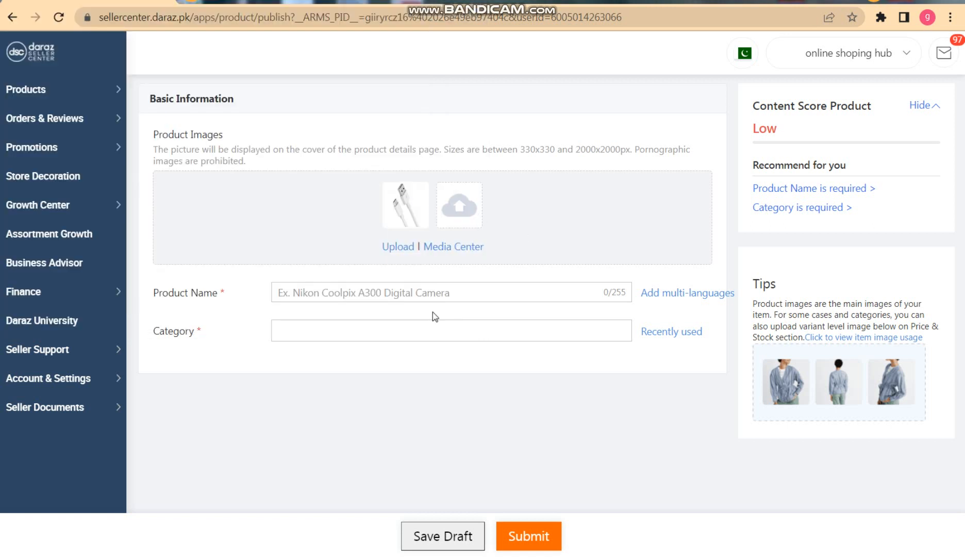
# Enter "C type Data cabel" as the product name.
pyautogui.click(403, 296)
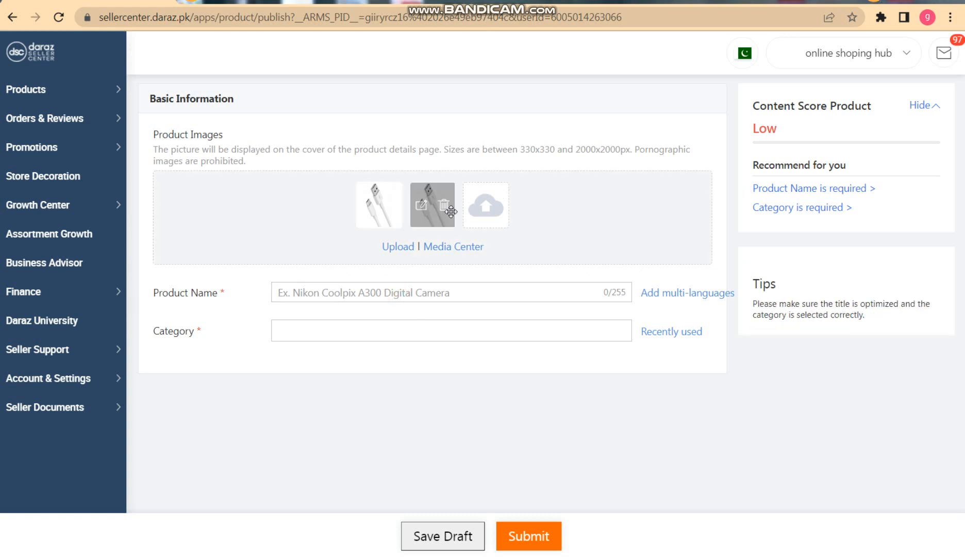
pyautogui.click(376, 290)
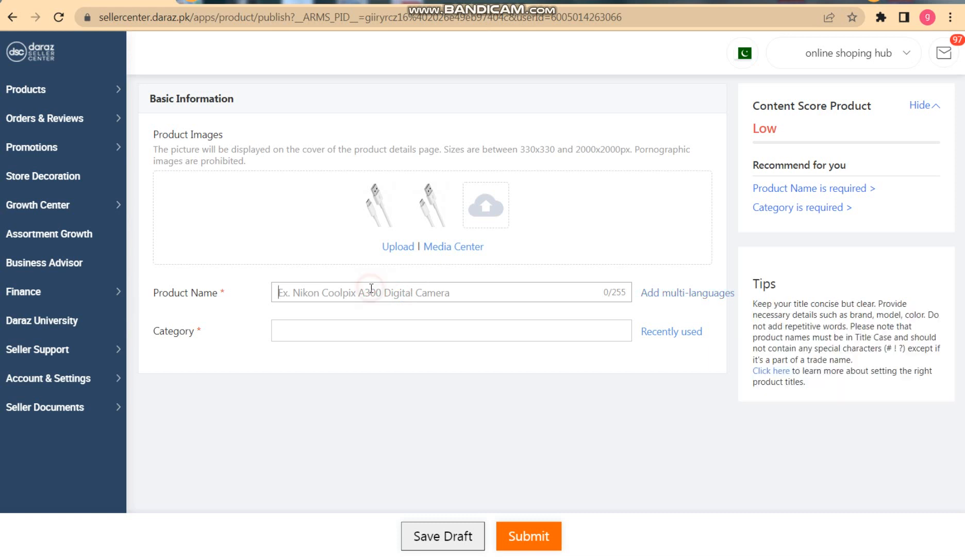
pyautogui.write('C ')
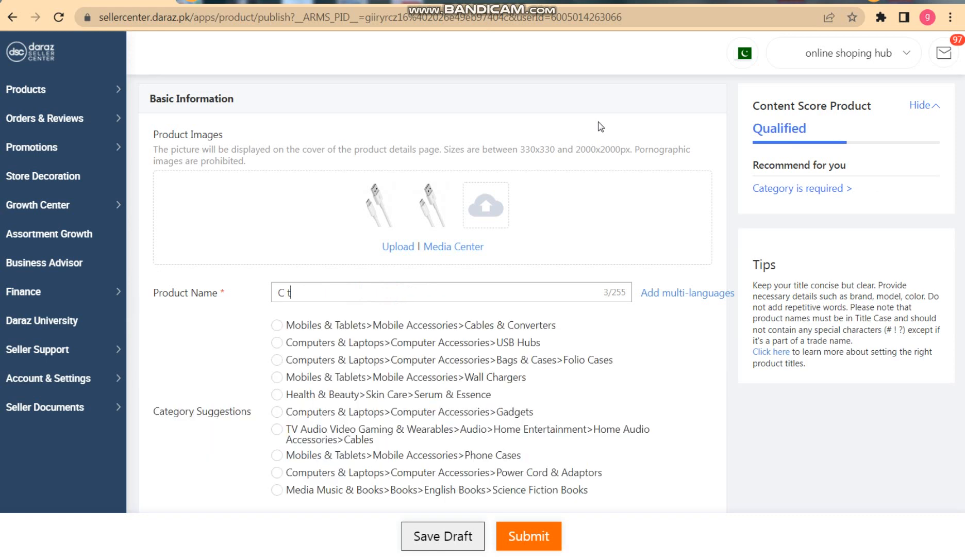
pyautogui.write('type ')
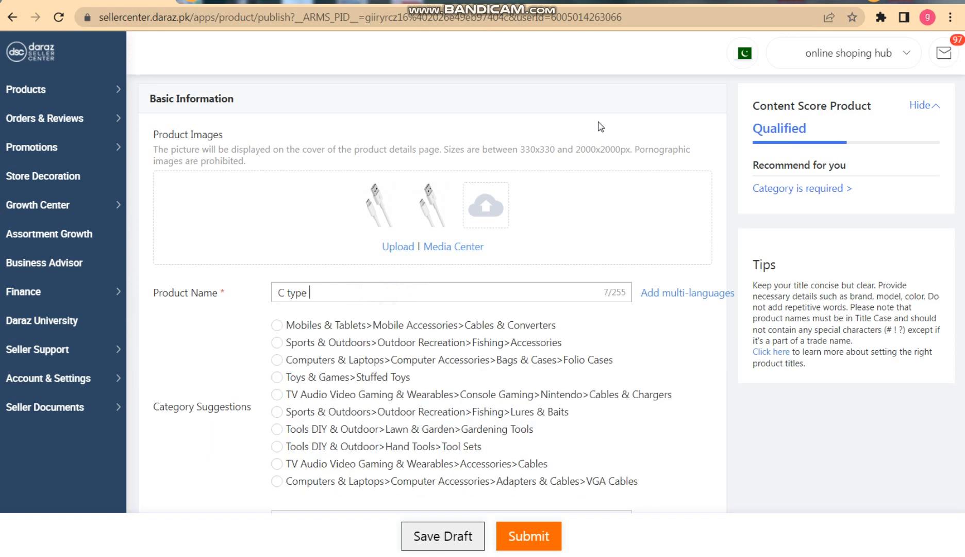
pyautogui.write('Data')
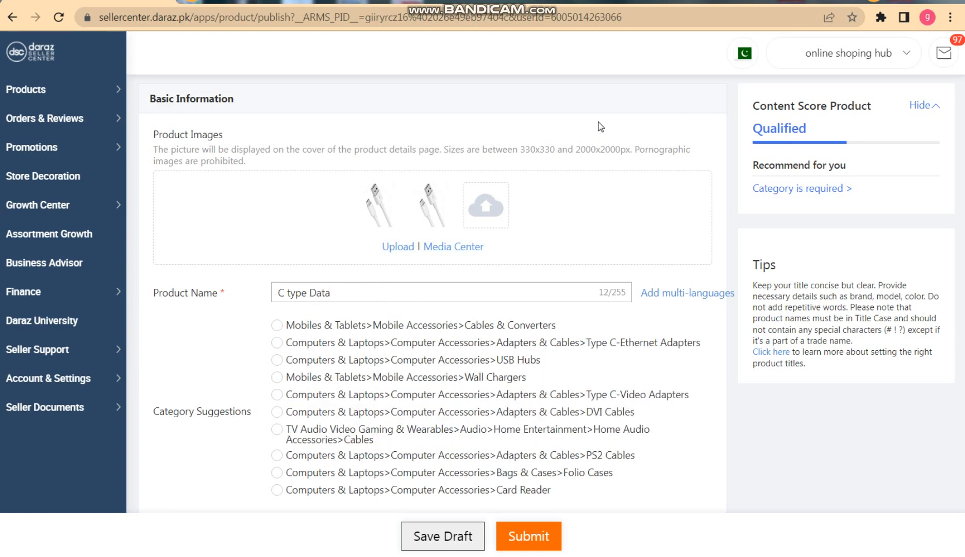
pyautogui.write(' cabel')
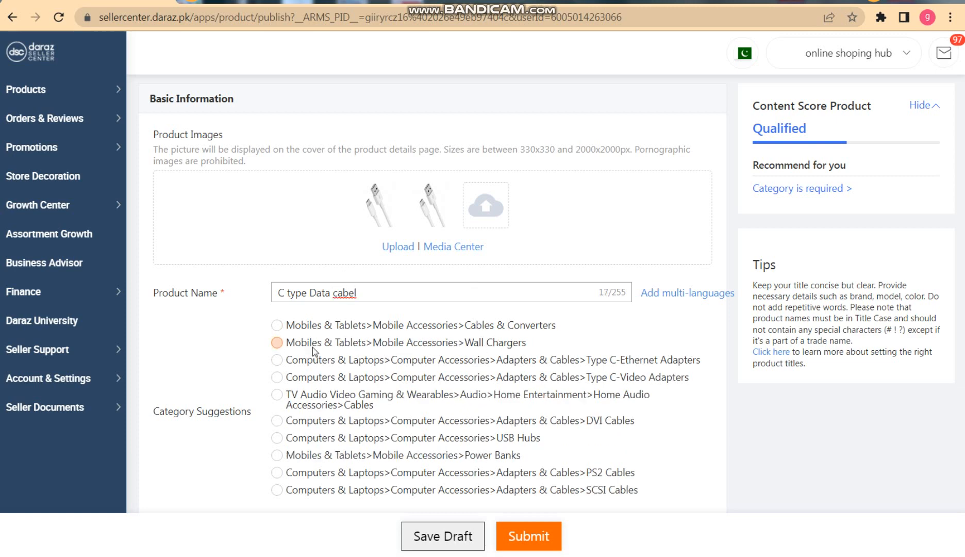
# Set the product category to the suggested Mobiles & Tablets / Mobile Accessories / Wall Chargers and look into the Mobiles & Tablets subcategories.
pyautogui.click(414, 344)
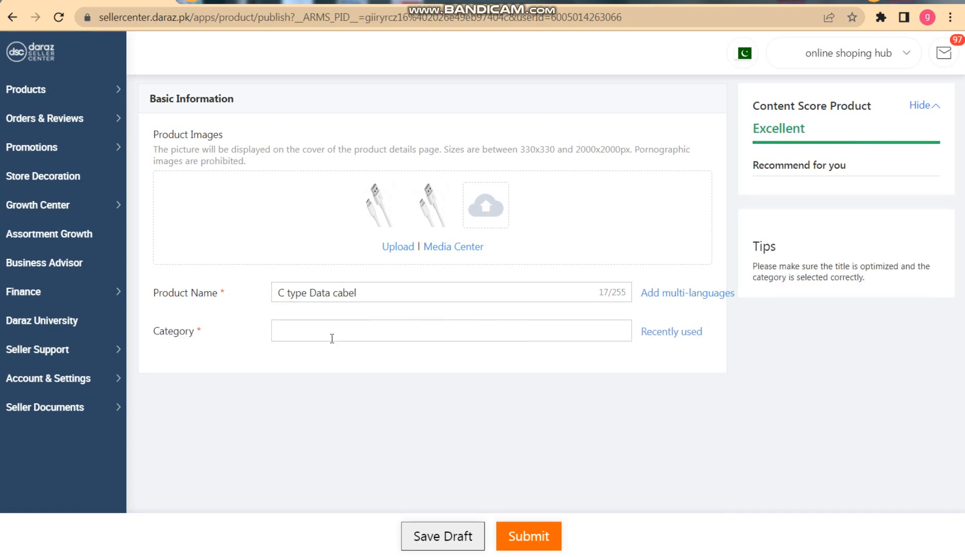
pyautogui.click(354, 330)
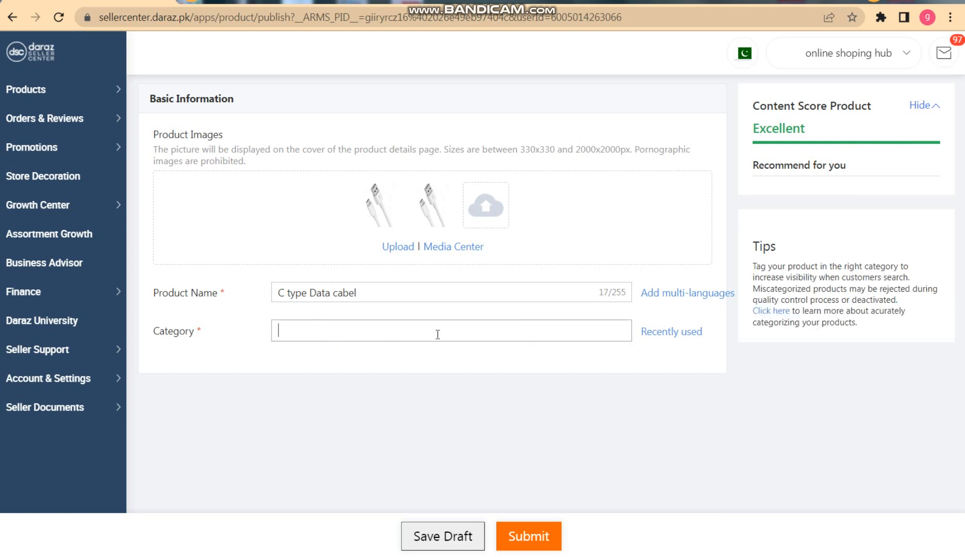
pyautogui.click(438, 334)
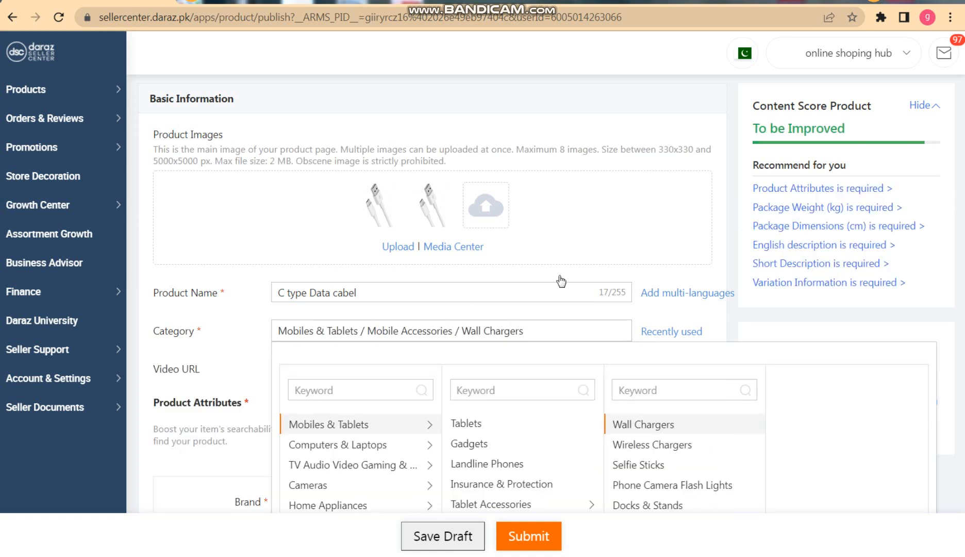
pyautogui.click(332, 434)
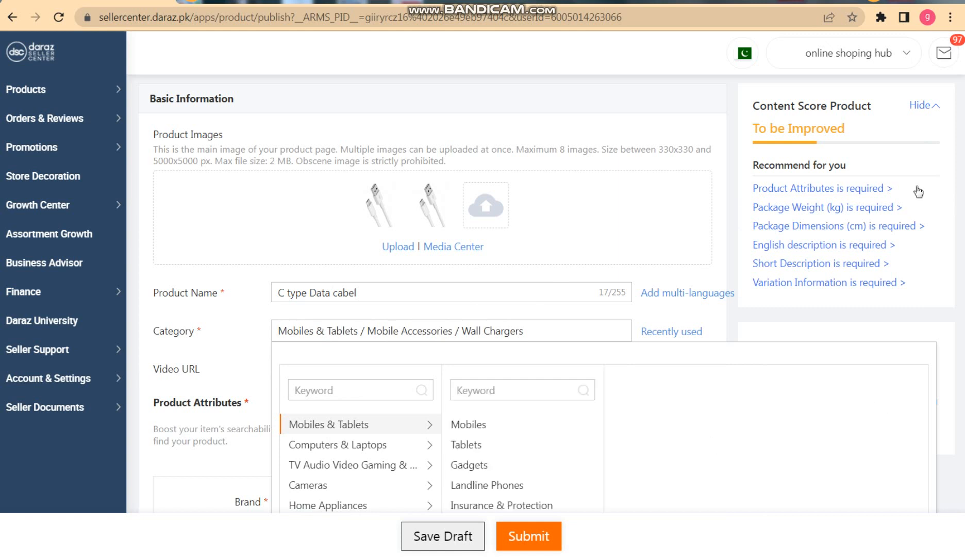
# Fill in the required product attributes: Brand as No Brand, Power Output as Not Specified, and Ports as Not Specified.
pyautogui.scroll(-5, 448, 169)
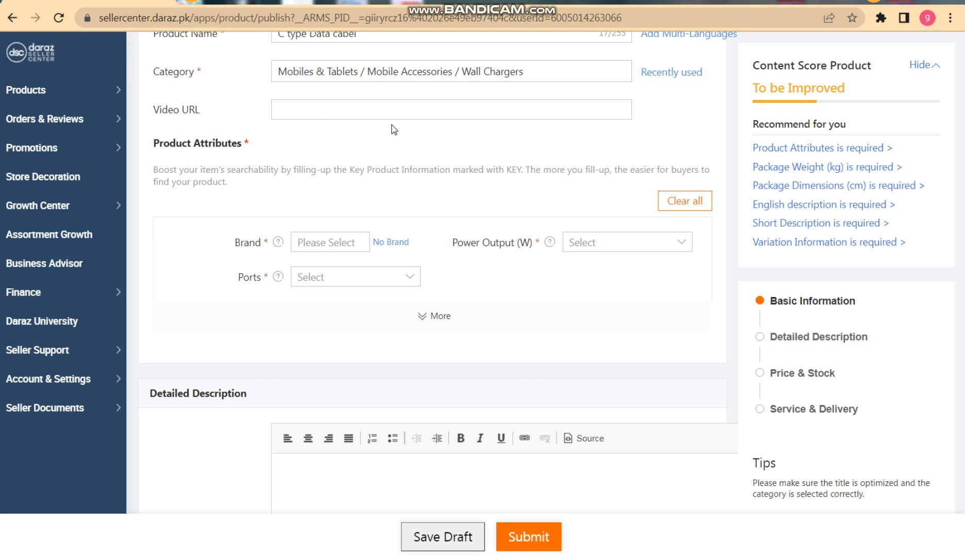
pyautogui.click(336, 243)
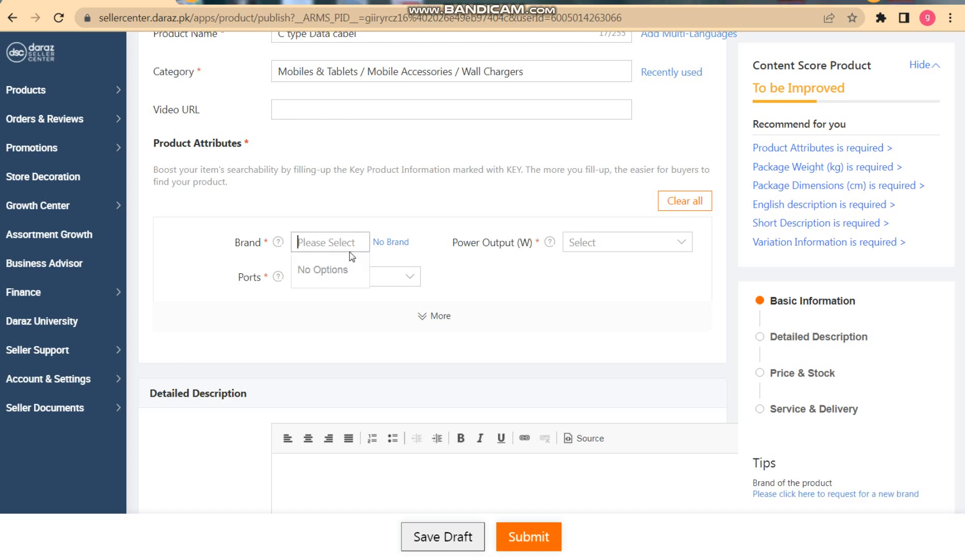
pyautogui.click(380, 239)
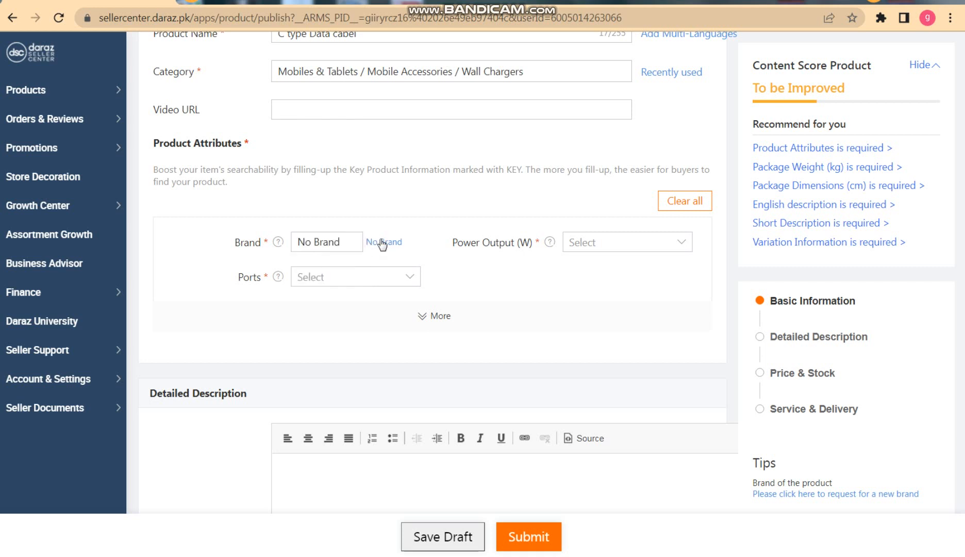
pyautogui.click(601, 249)
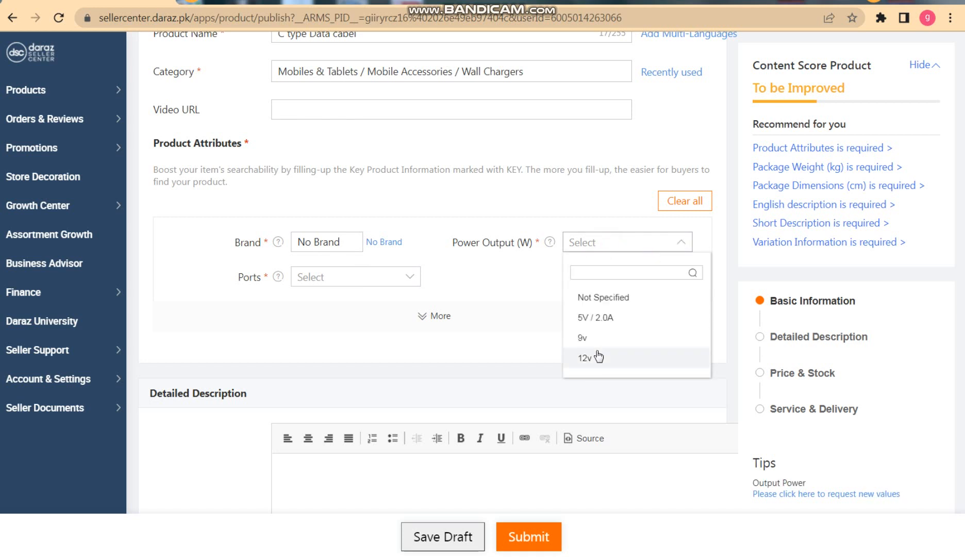
pyautogui.click(624, 299)
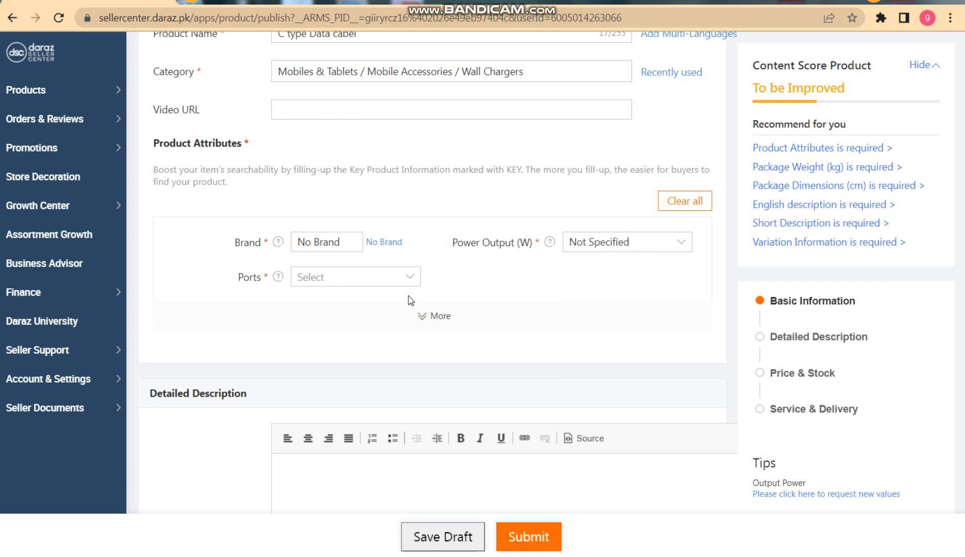
pyautogui.click(369, 279)
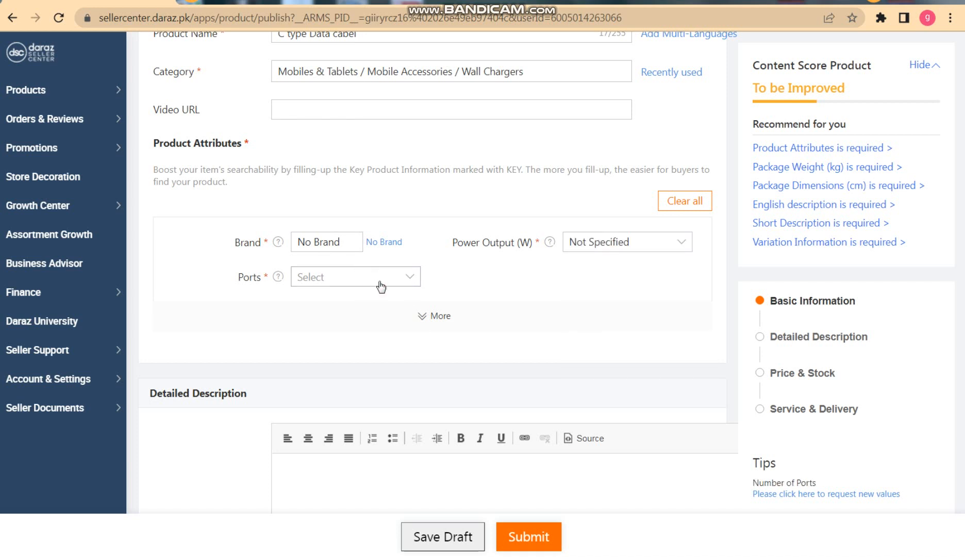
pyautogui.click(379, 282)
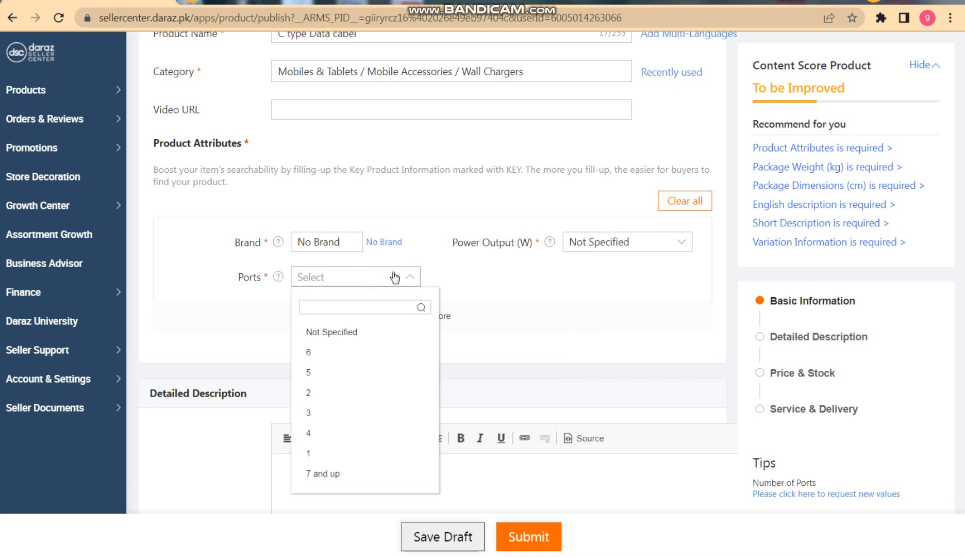
pyautogui.click(356, 334)
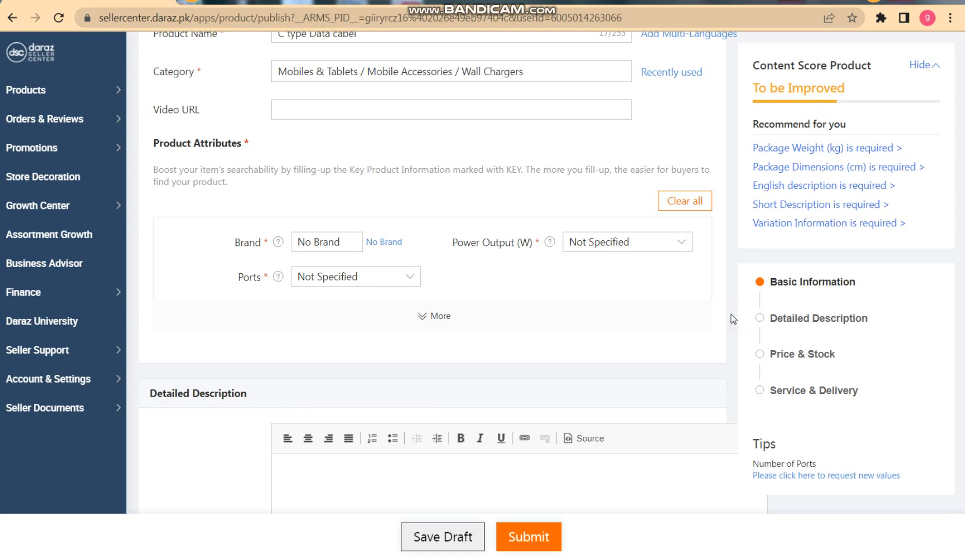
# Write "C type cabel" as the product's short description and dismiss the update notice.
pyautogui.scroll(-4, 733, 319)
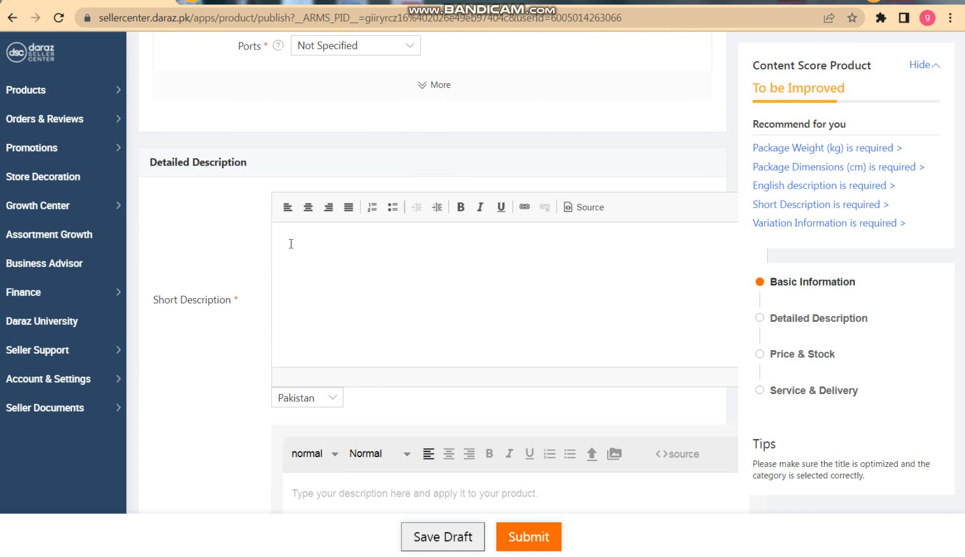
pyautogui.click(363, 255)
pyautogui.write('C')
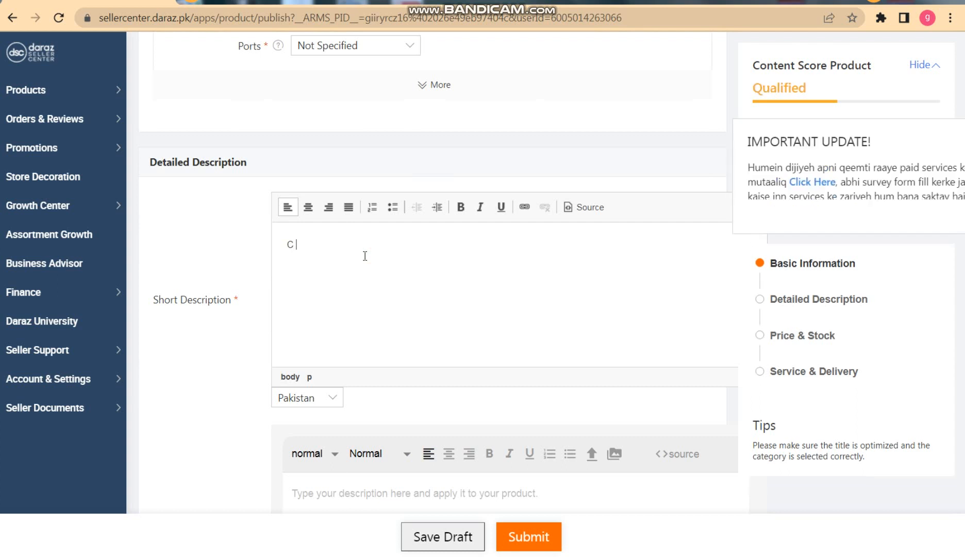
pyautogui.press('BackSpace')
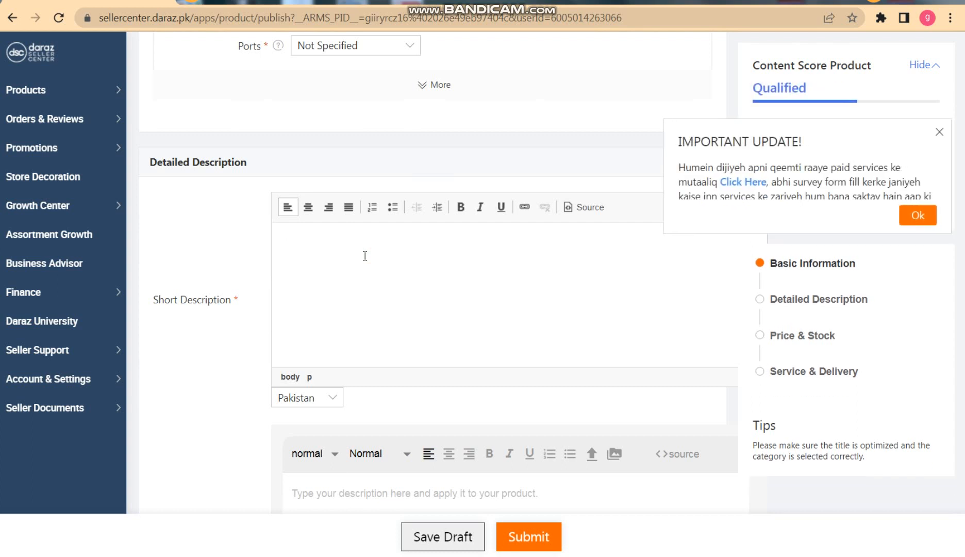
pyautogui.write('C type cabel')
pyautogui.click(939, 133)
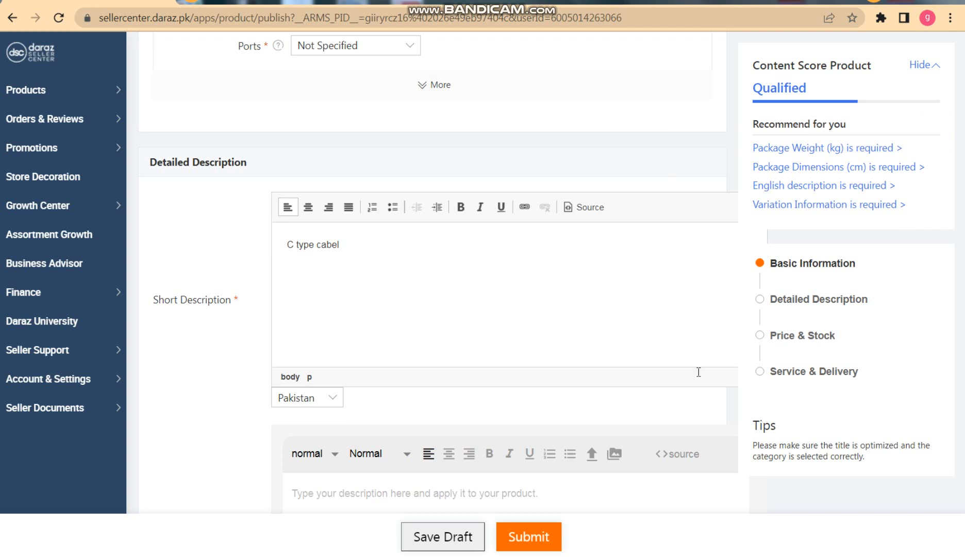
# Copy the short description "C type cabel" into the Long Description (Lorikeet) field.
pyautogui.scroll(-1, 628, 344)
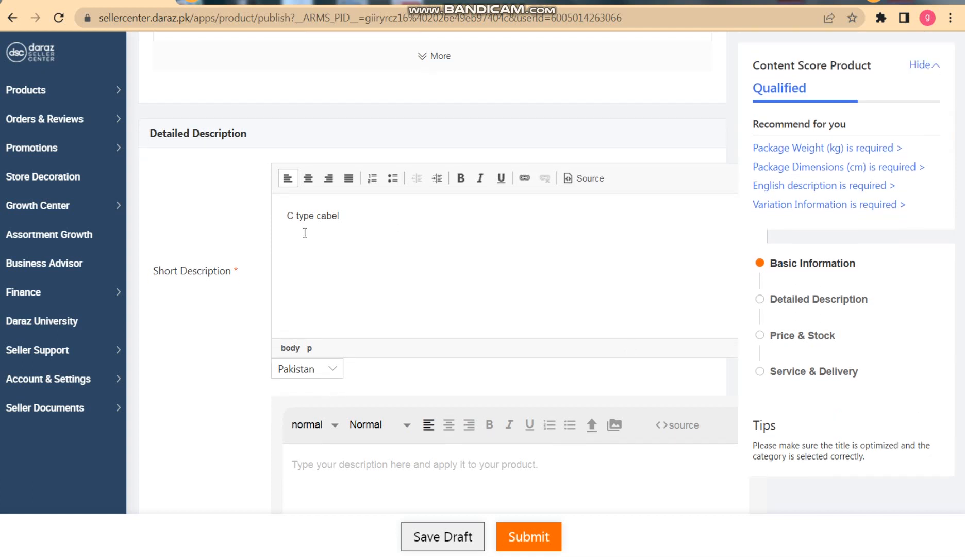
pyautogui.scroll(-1, 305, 232)
pyautogui.tripleClick(282, 192)
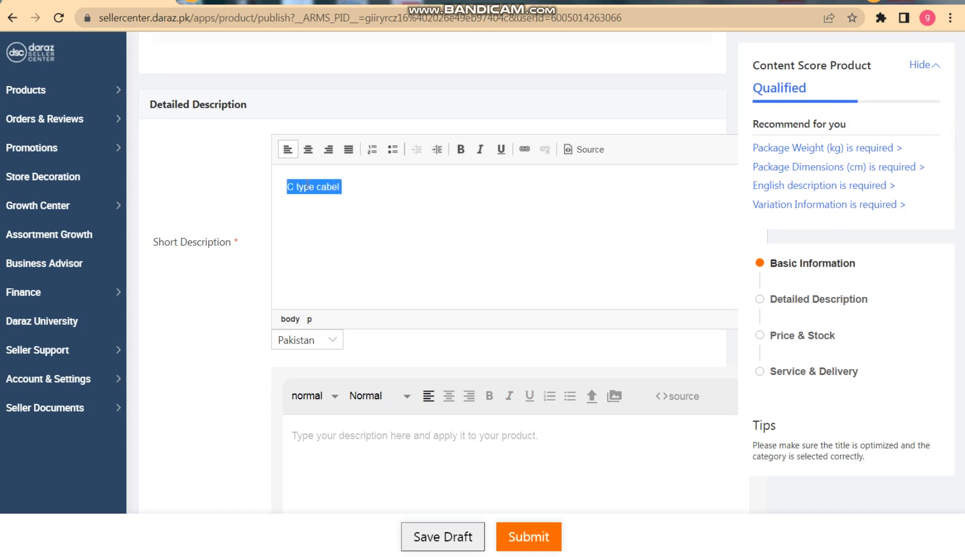
pyautogui.rightClick(327, 192)
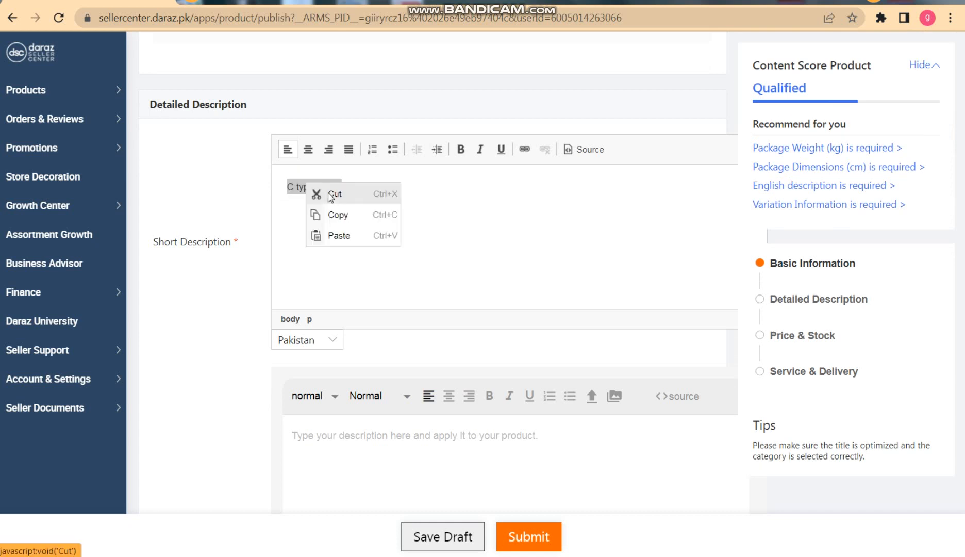
pyautogui.click(339, 214)
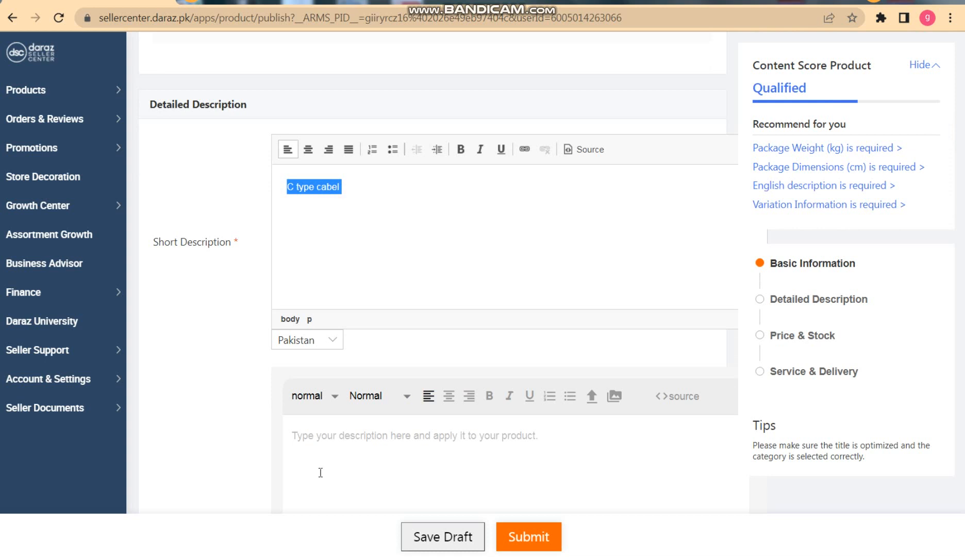
pyautogui.rightClick(323, 446)
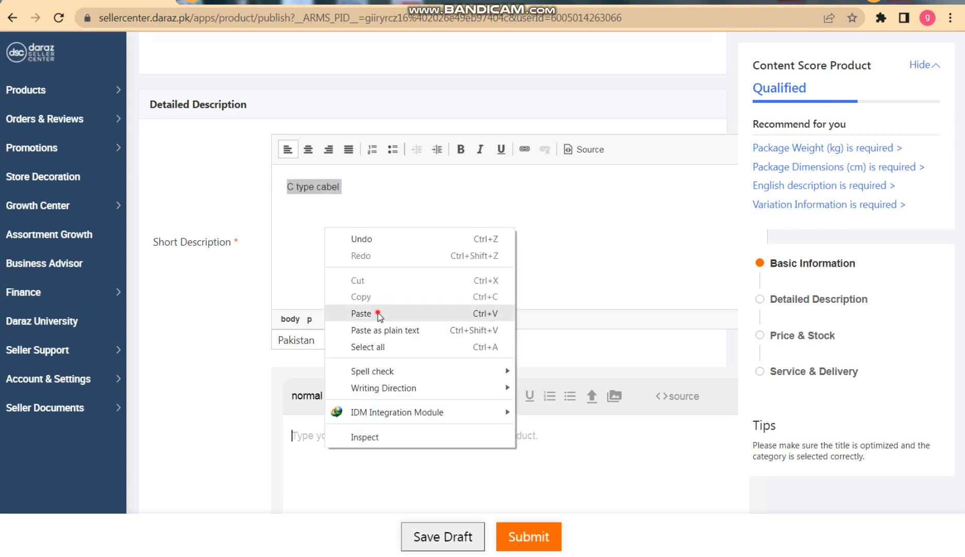
pyautogui.click(374, 313)
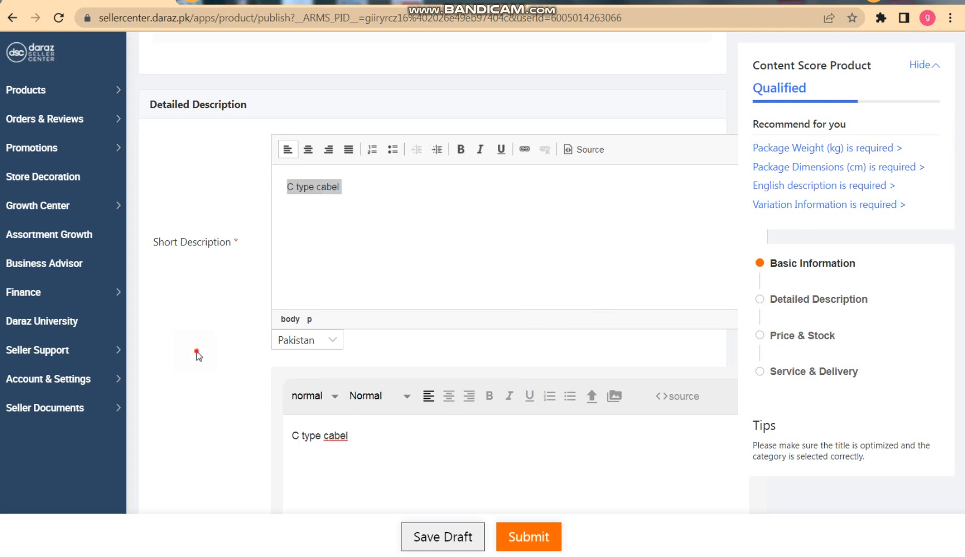
# Paste the copied text "C type cabel" into the English description field.
pyautogui.scroll(-4, 197, 352)
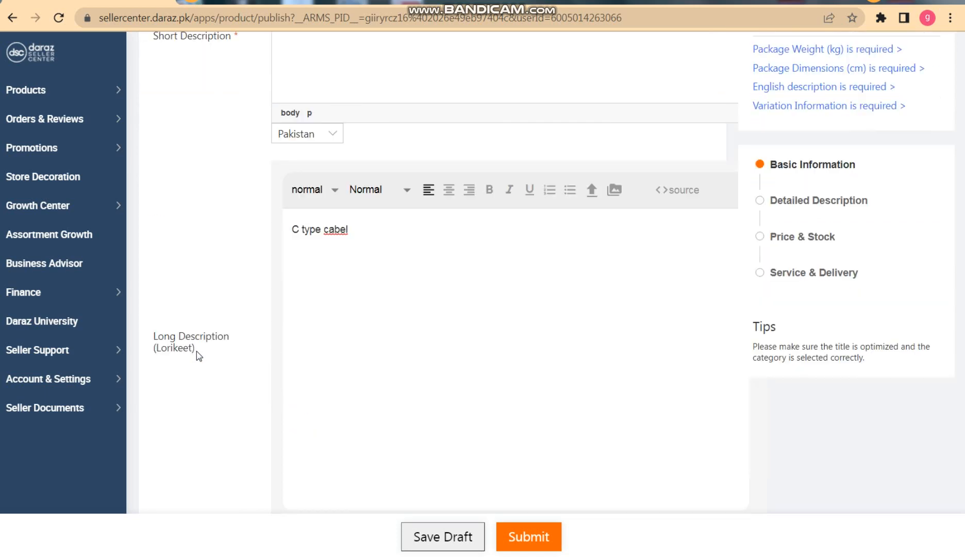
pyautogui.scroll(-5, 199, 355)
pyautogui.scroll(2, 199, 356)
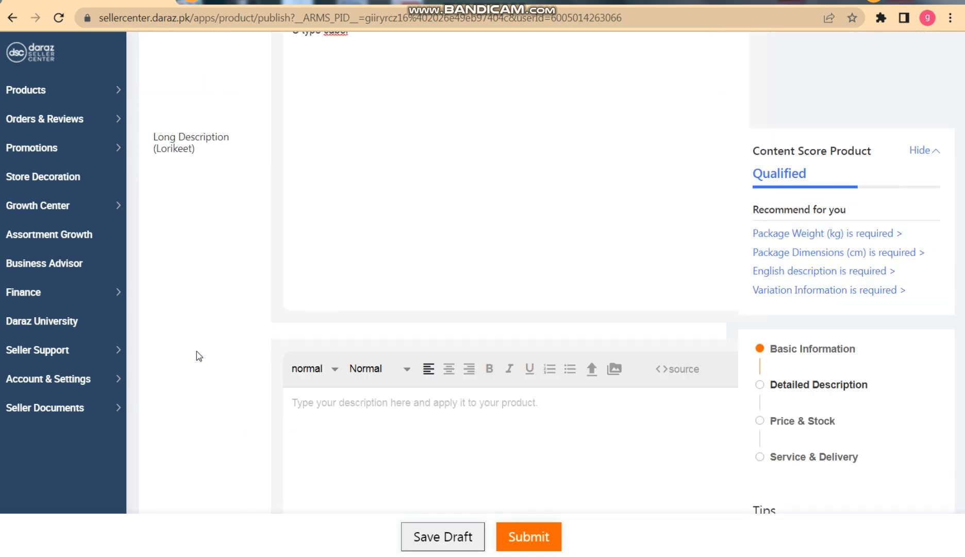
pyautogui.scroll(-6, 196, 352)
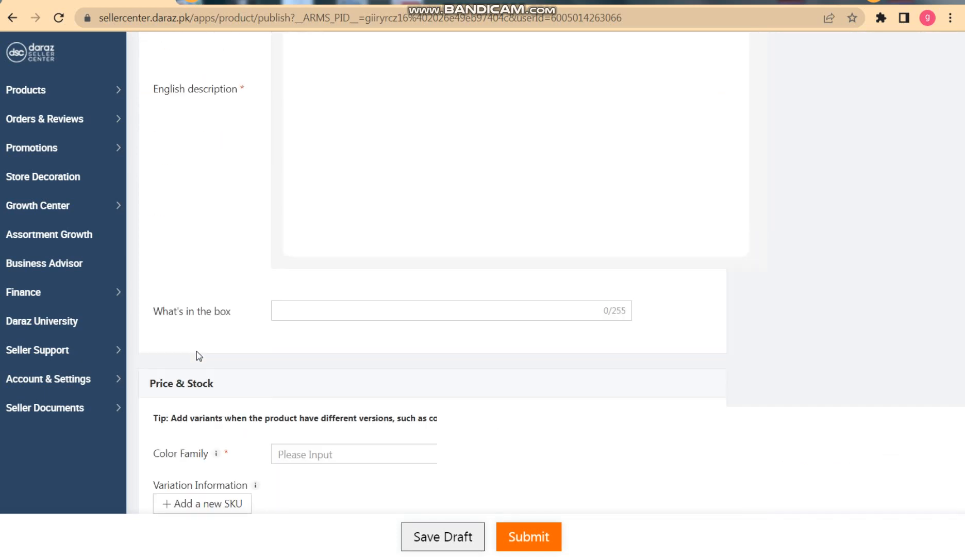
pyautogui.scroll(3, 197, 351)
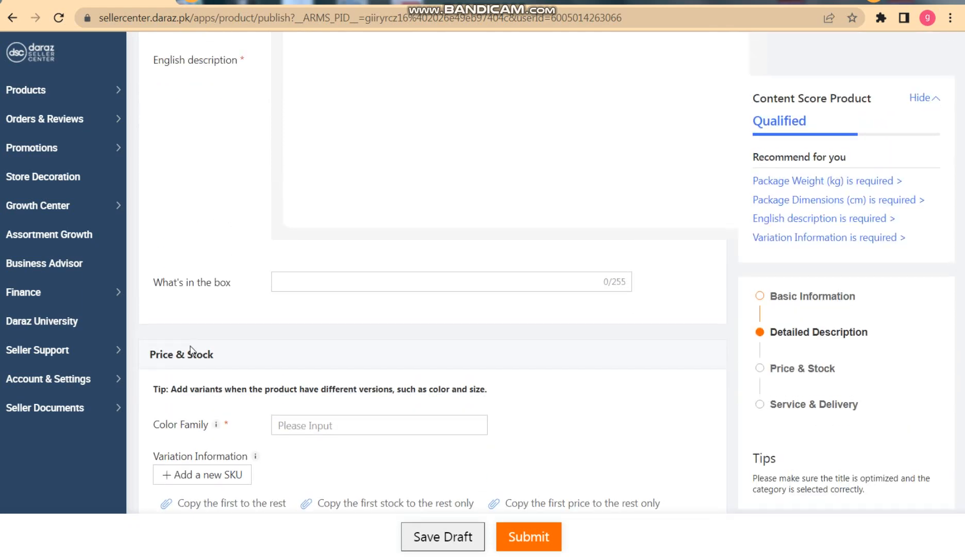
pyautogui.rightClick(355, 138)
pyautogui.click(401, 224)
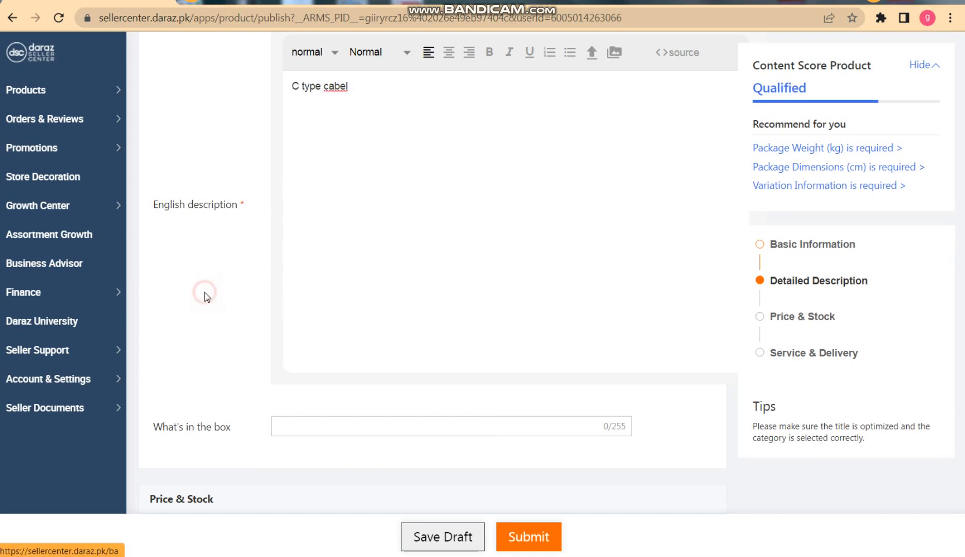
# Set the product's Color Family to White in the Price & Stock section.
pyautogui.scroll(-6, 205, 297)
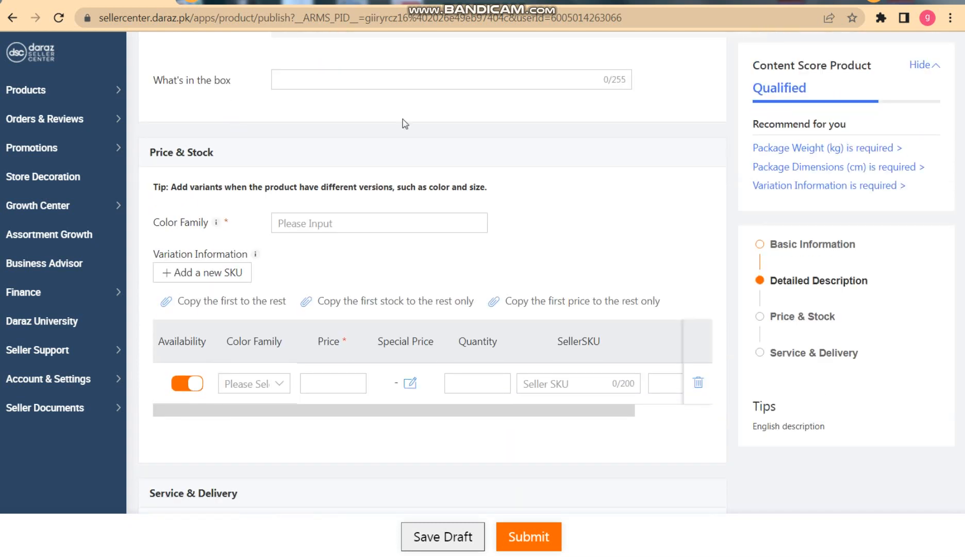
pyautogui.click(309, 225)
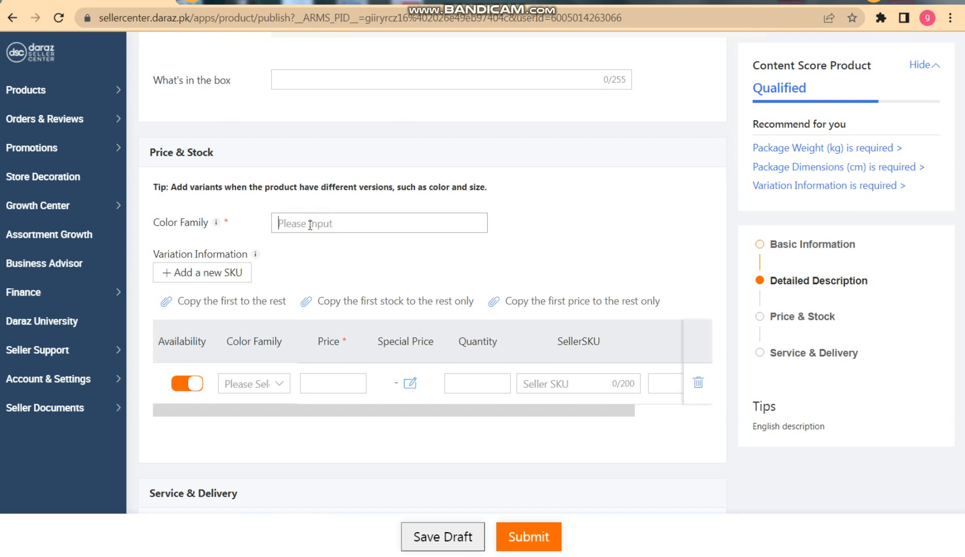
pyautogui.click(370, 223)
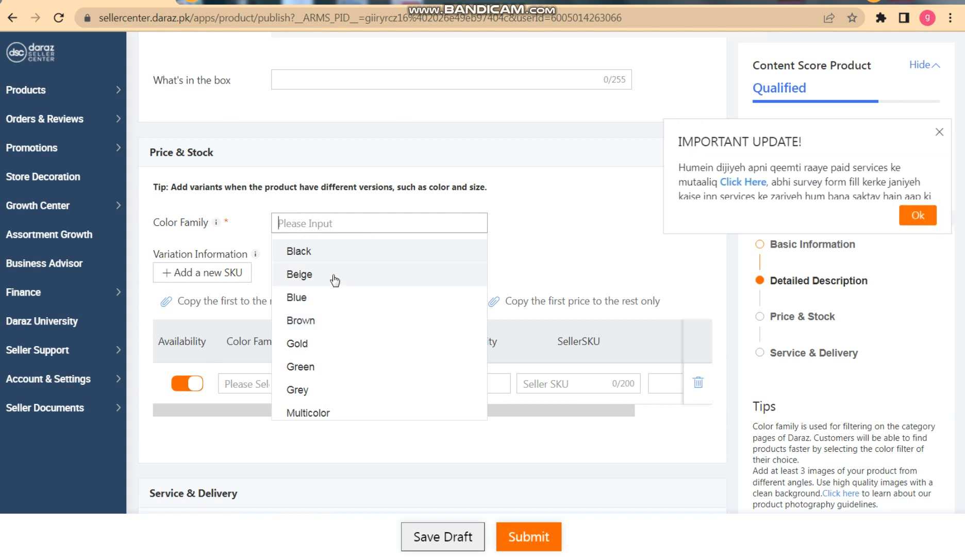
pyautogui.write('w')
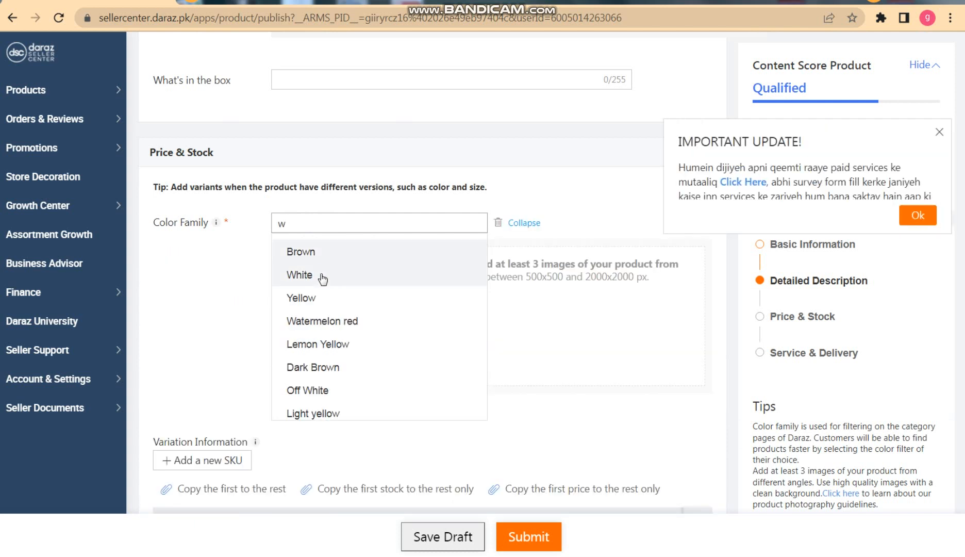
pyautogui.click(320, 275)
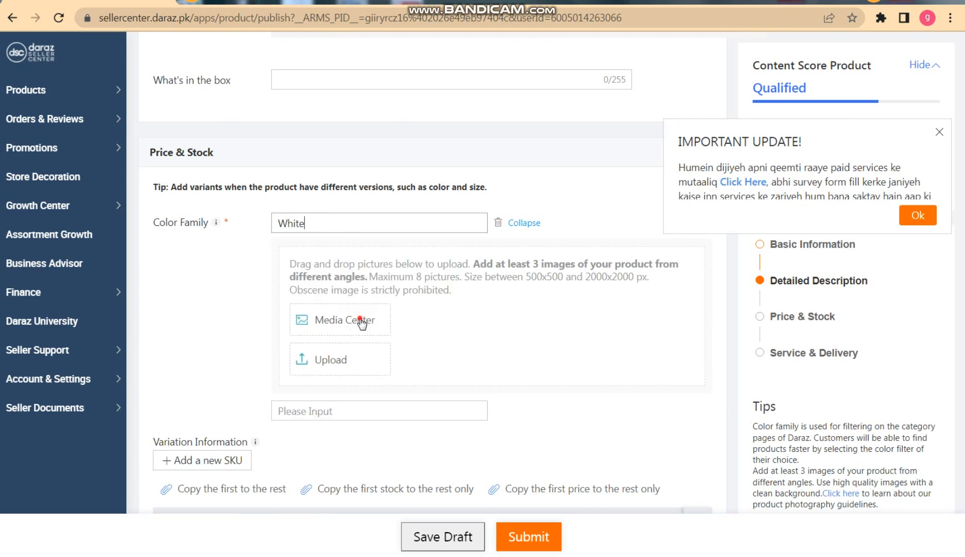
# Add the second white cable picture from the Media Center as the image for the White variant.
pyautogui.click(359, 320)
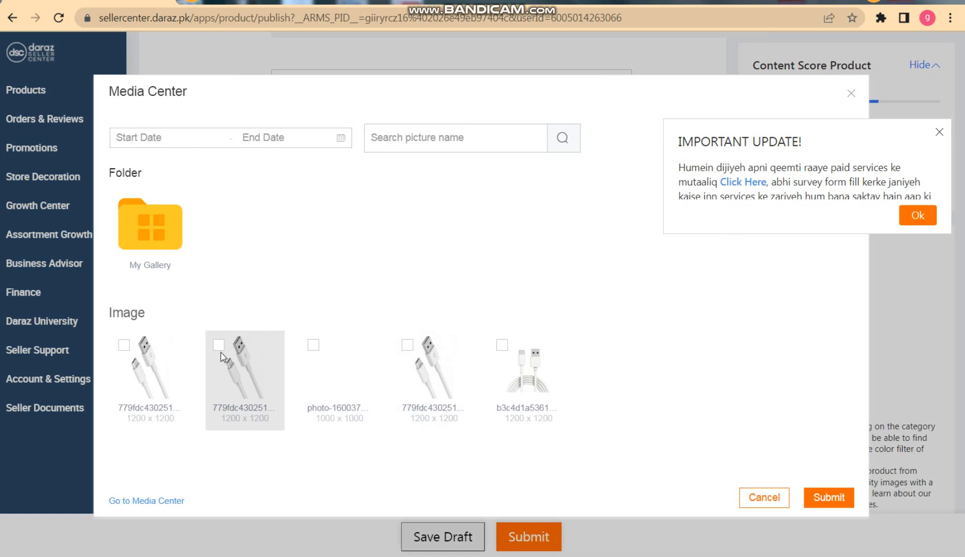
pyautogui.click(221, 352)
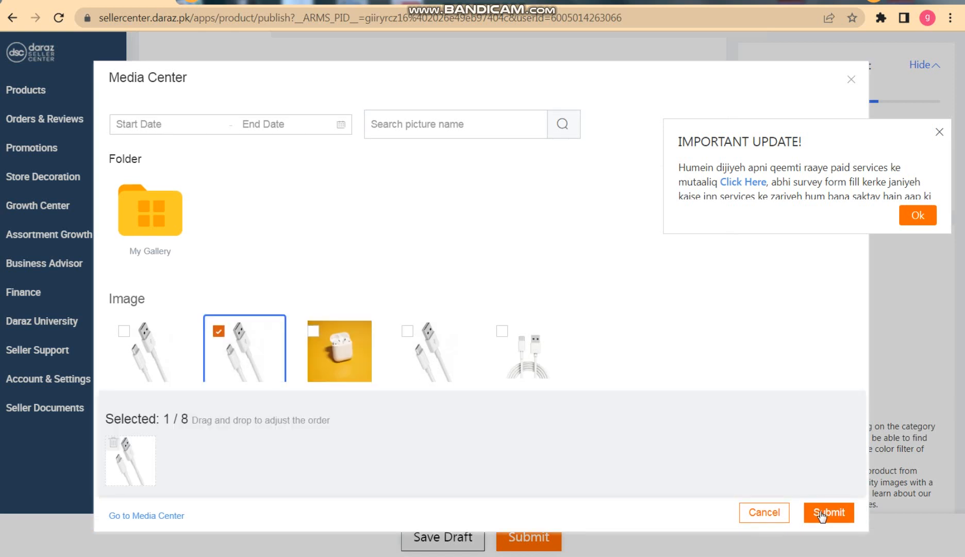
pyautogui.click(824, 512)
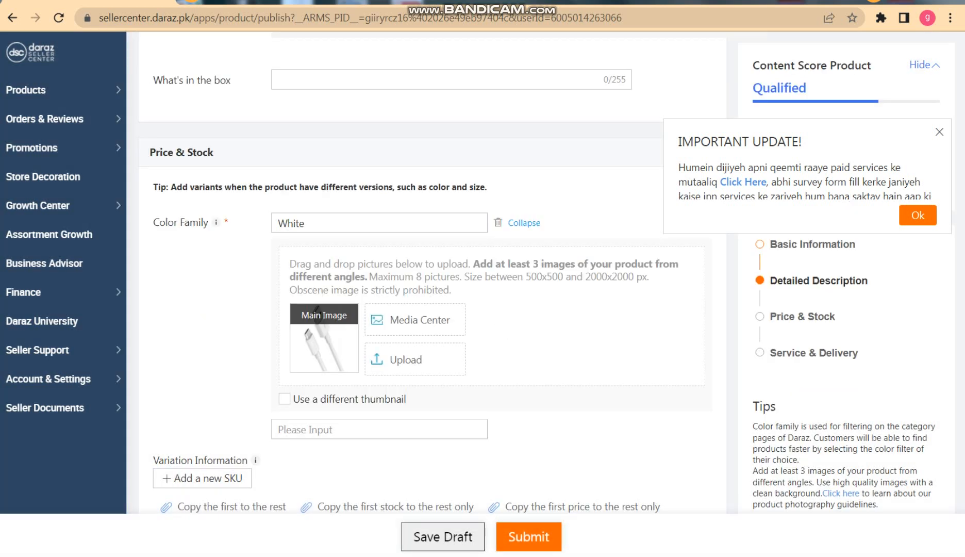
# Set the White variant's price to 200 and its quantity to 10.
pyautogui.scroll(-6, 432, 273)
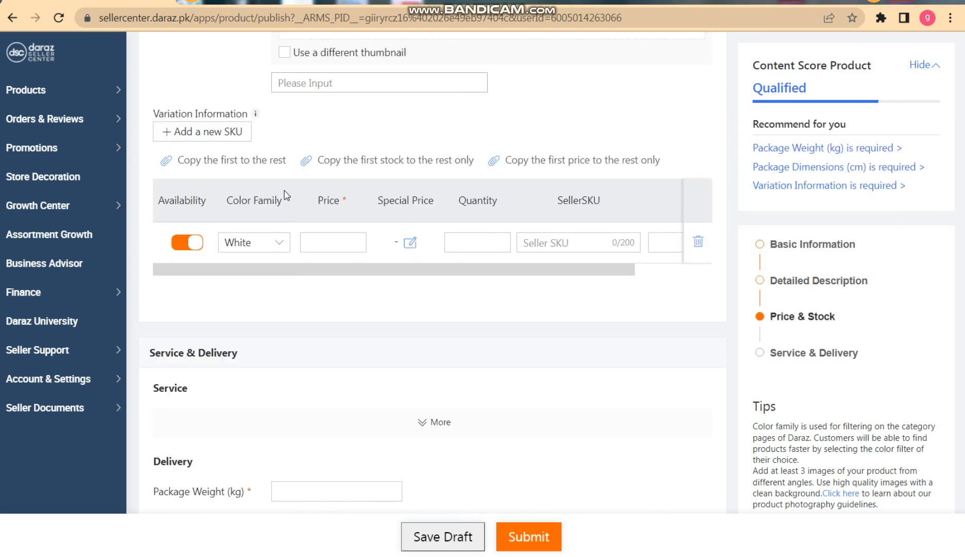
pyautogui.click(328, 247)
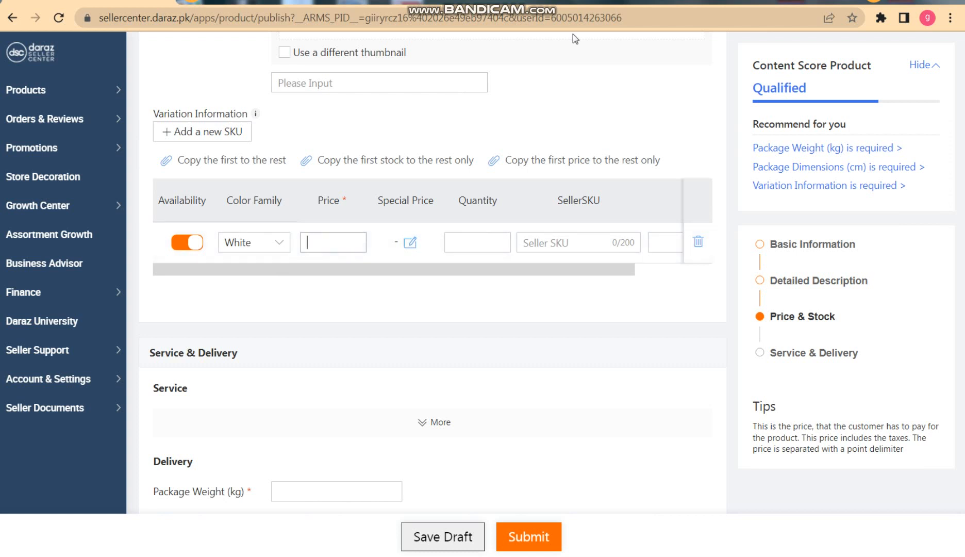
pyautogui.write('200')
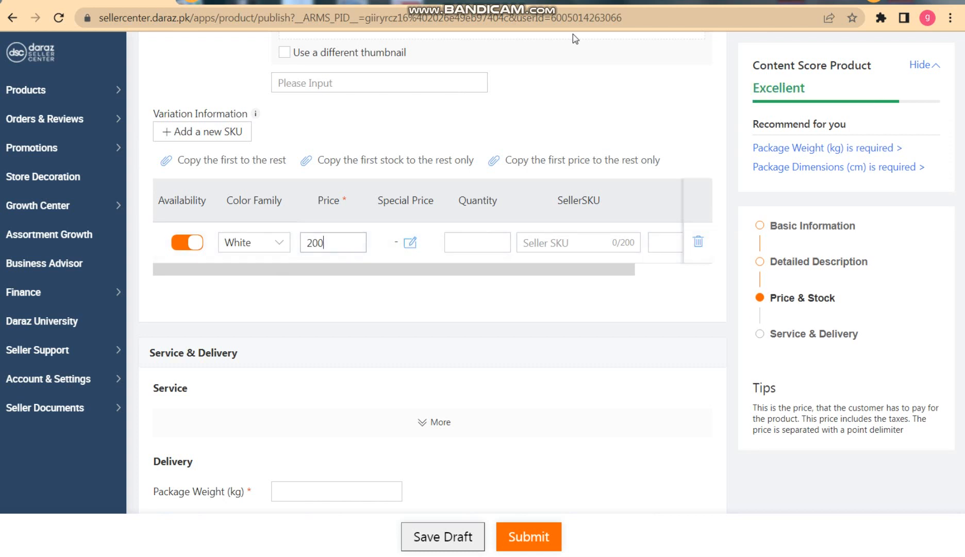
pyautogui.click(457, 237)
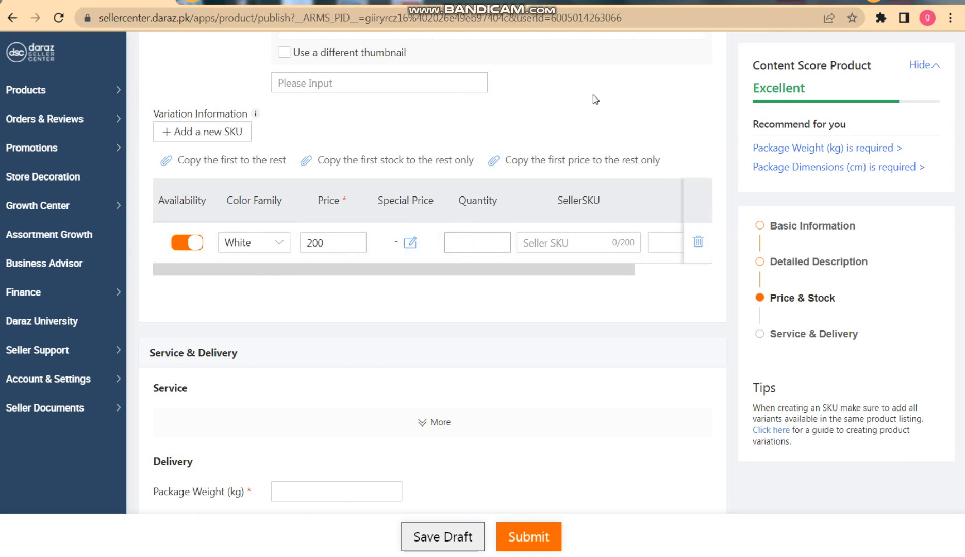
pyautogui.write('10')
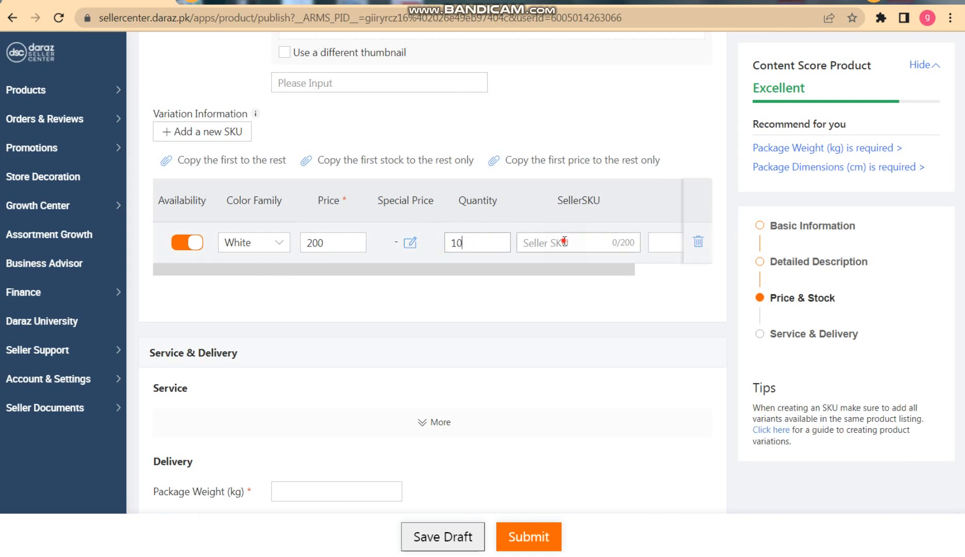
# Enter "ca123" as the White variant's Seller SKU, look over its remaining columns and dismiss the update notice.
pyautogui.press('Tab')
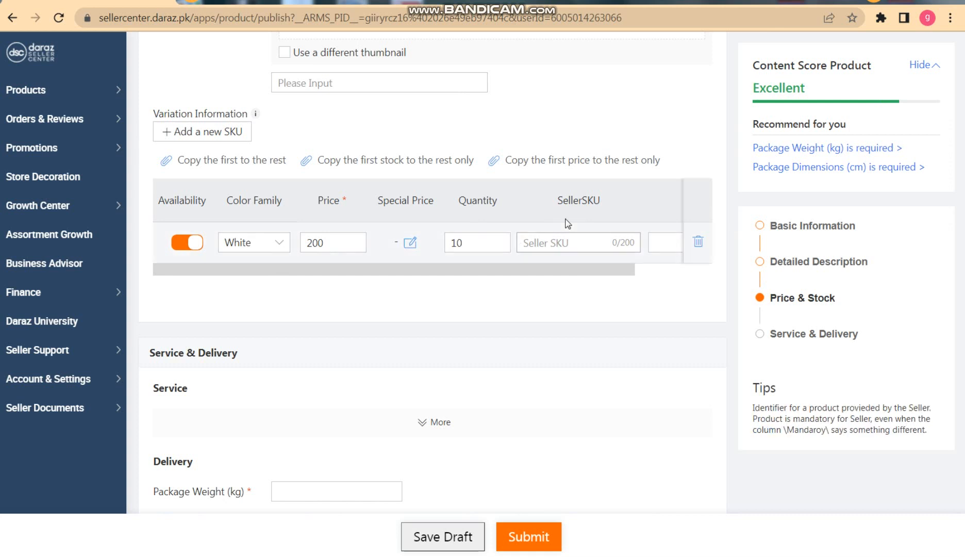
pyautogui.write('c')
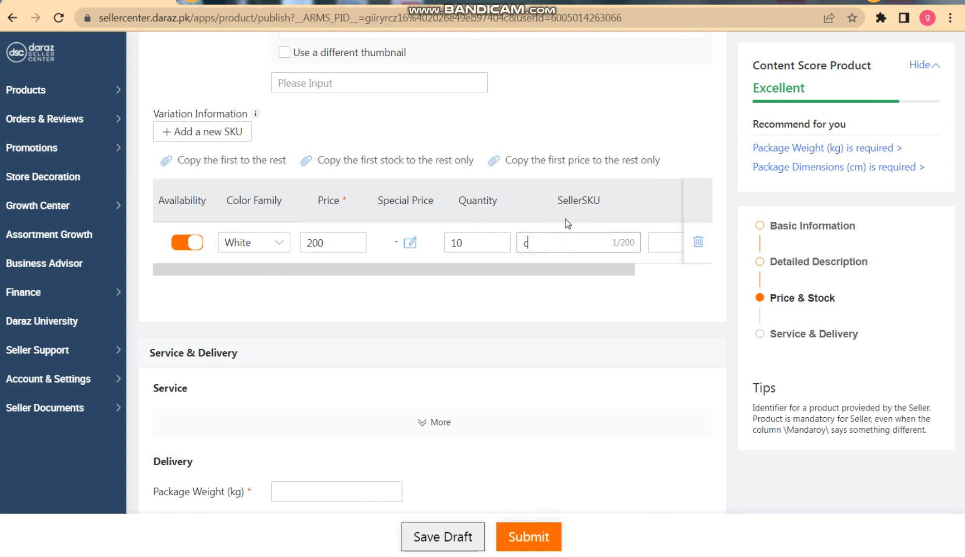
pyautogui.write('a123')
pyautogui.click(645, 271)
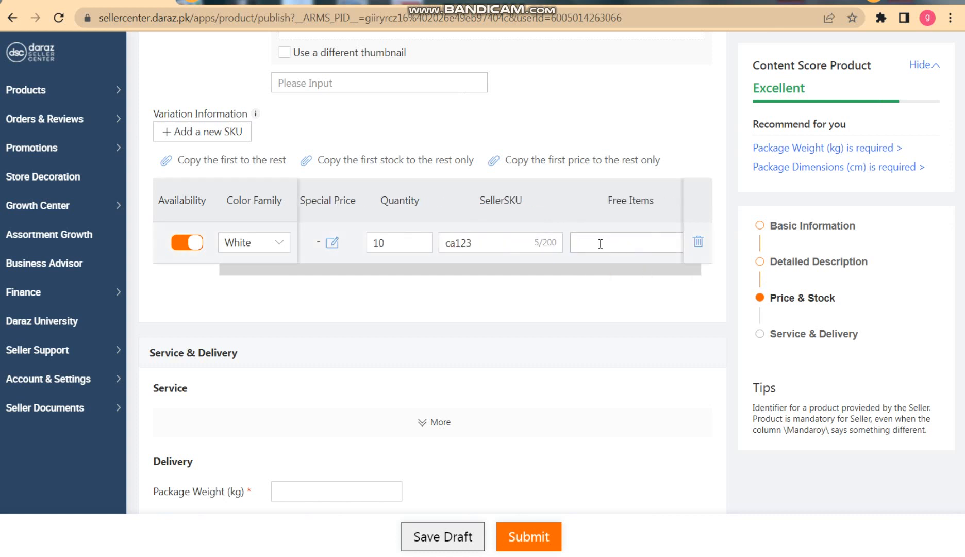
pyautogui.moveTo(627, 270); pyautogui.dragTo(658, 274)
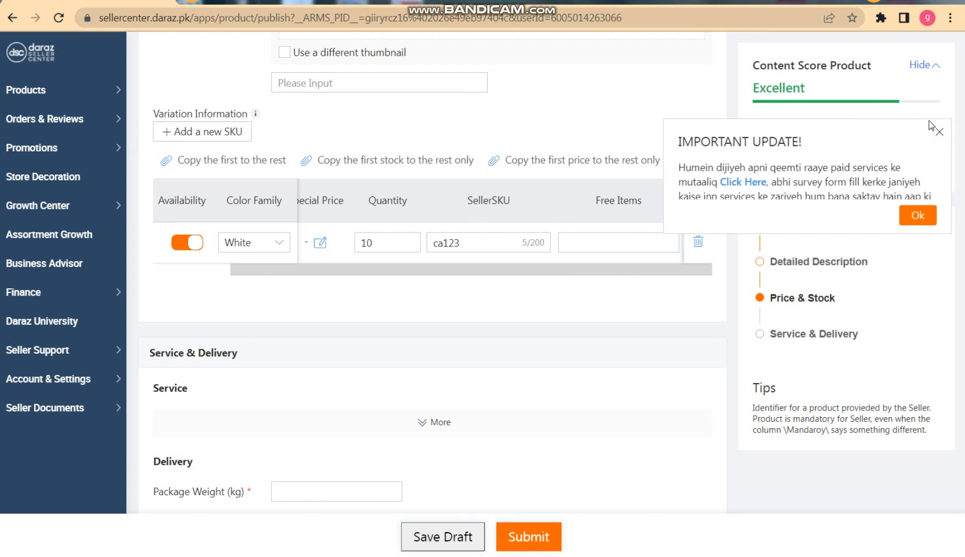
pyautogui.click(939, 133)
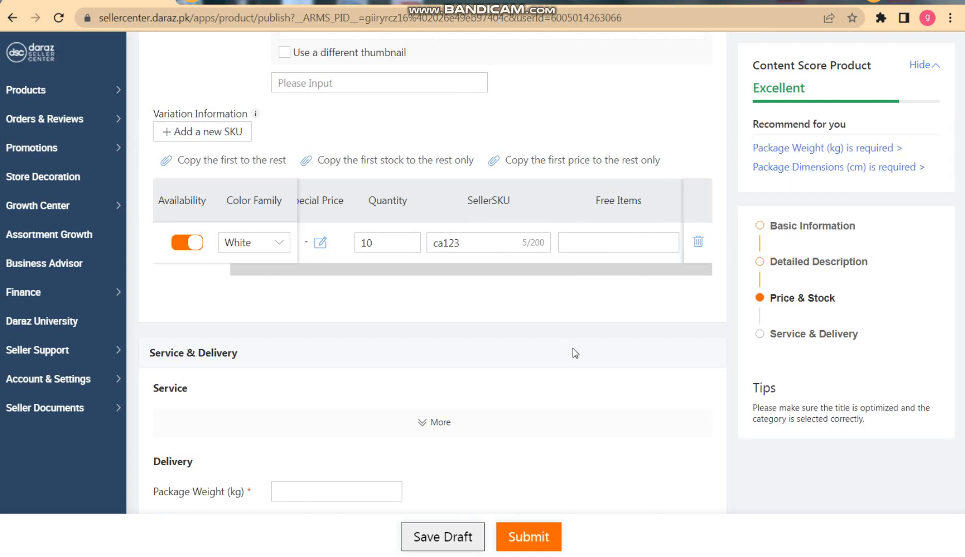
# Set the package weight to 0.03 kg in the Delivery section.
pyautogui.scroll(-1, 573, 350)
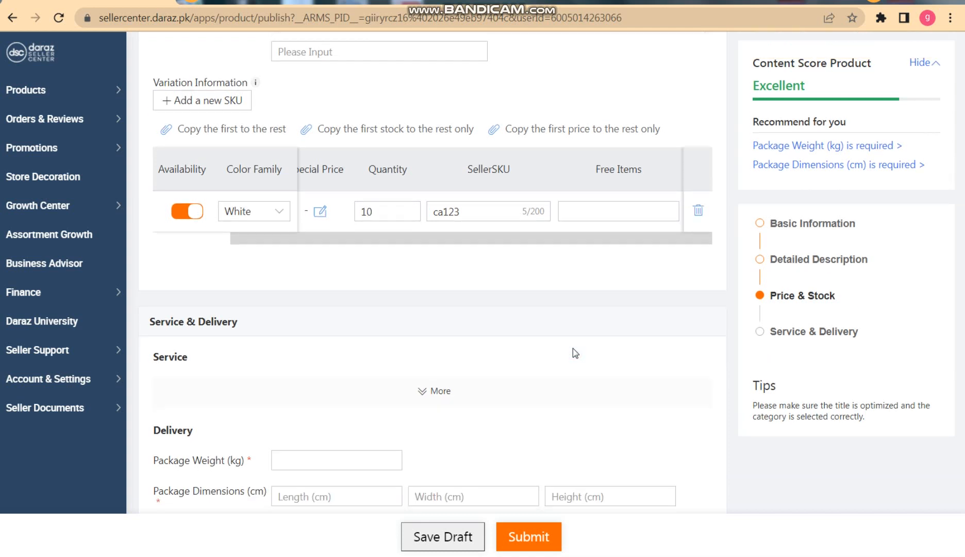
pyautogui.scroll(-1, 573, 352)
pyautogui.scroll(-2, 302, 400)
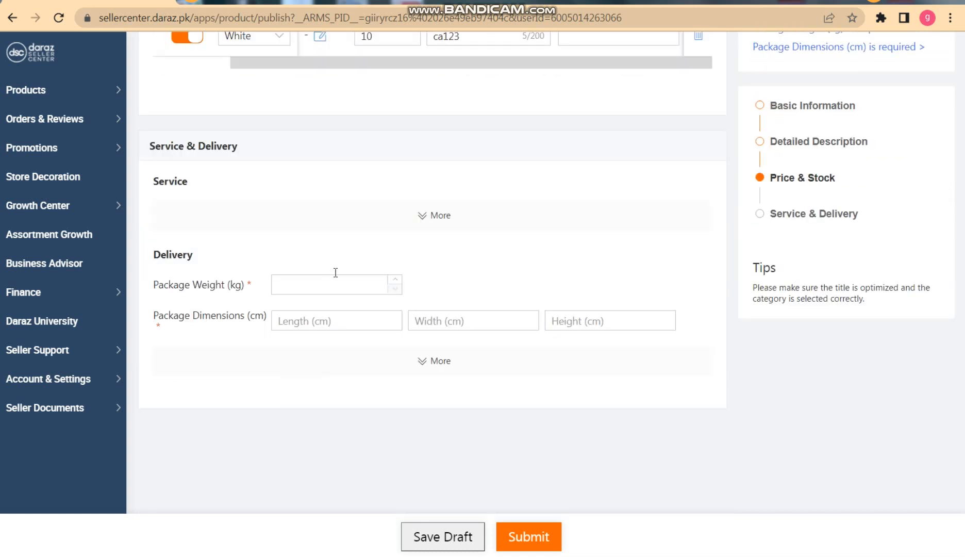
pyautogui.click(395, 283)
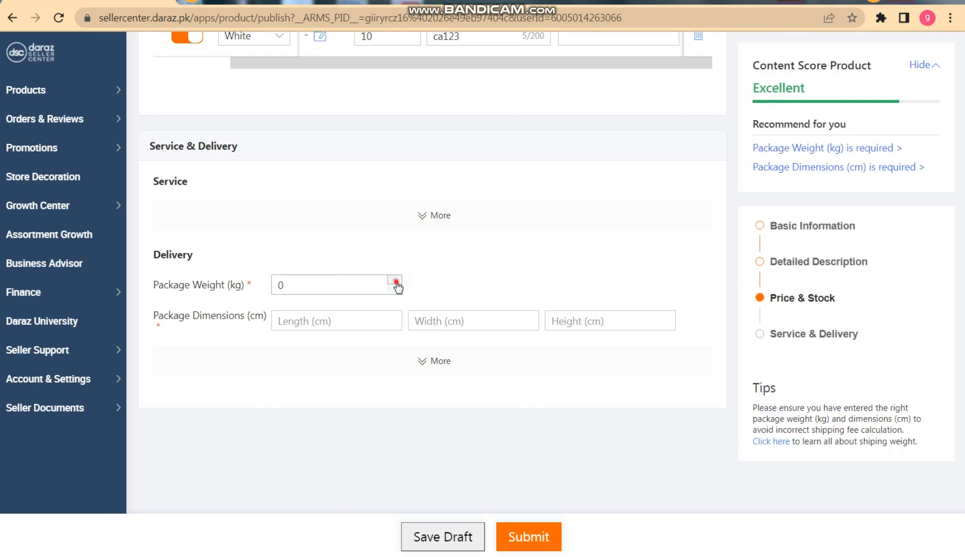
pyautogui.click(396, 280)
pyautogui.click(396, 280)
pyautogui.click(395, 281)
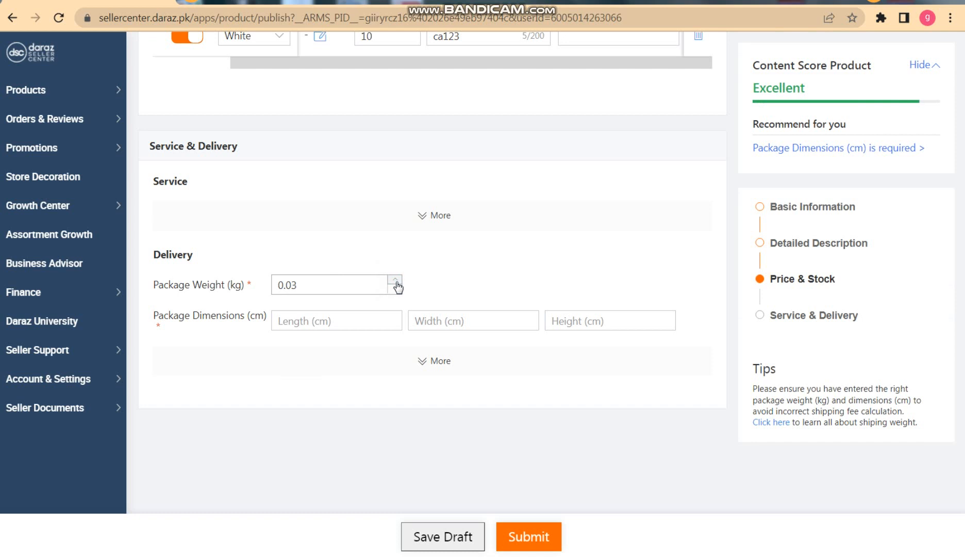
# Set the package dimensions to 10 cm length, 5 cm width and 10 cm height.
pyautogui.click(320, 323)
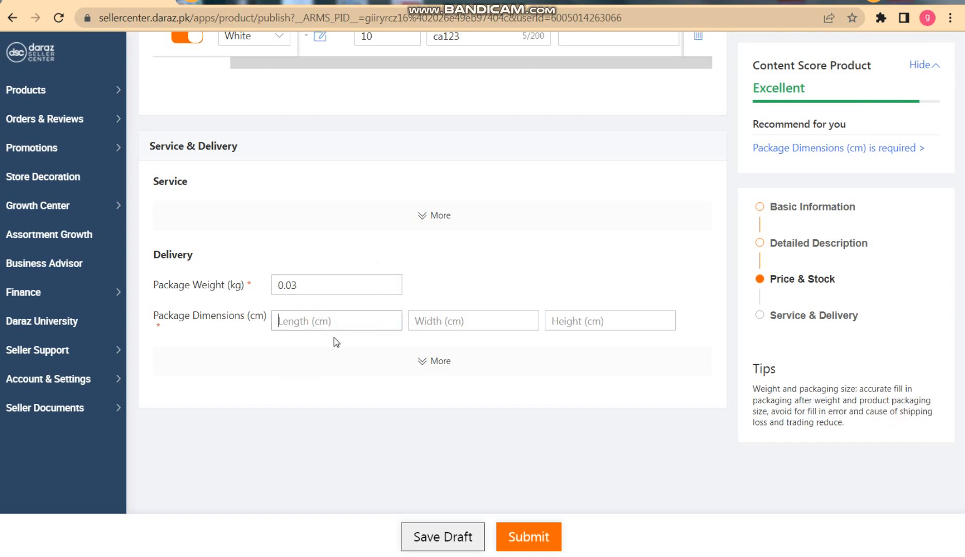
pyautogui.write('10')
pyautogui.click(464, 323)
pyautogui.write('5')
pyautogui.click(593, 322)
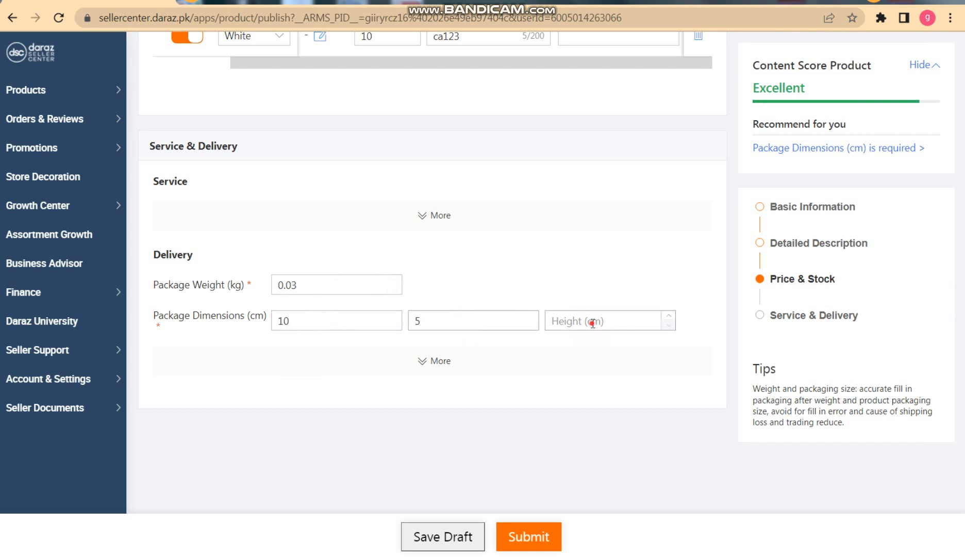
pyautogui.write('10')
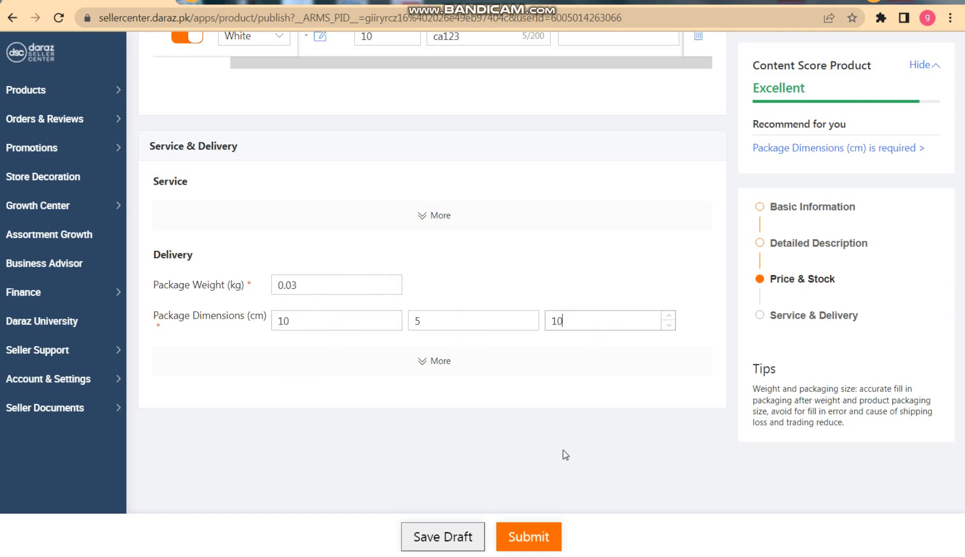
# Submit the completed product listing and open the Out Of Stock list in Product Management.
pyautogui.click(543, 531)
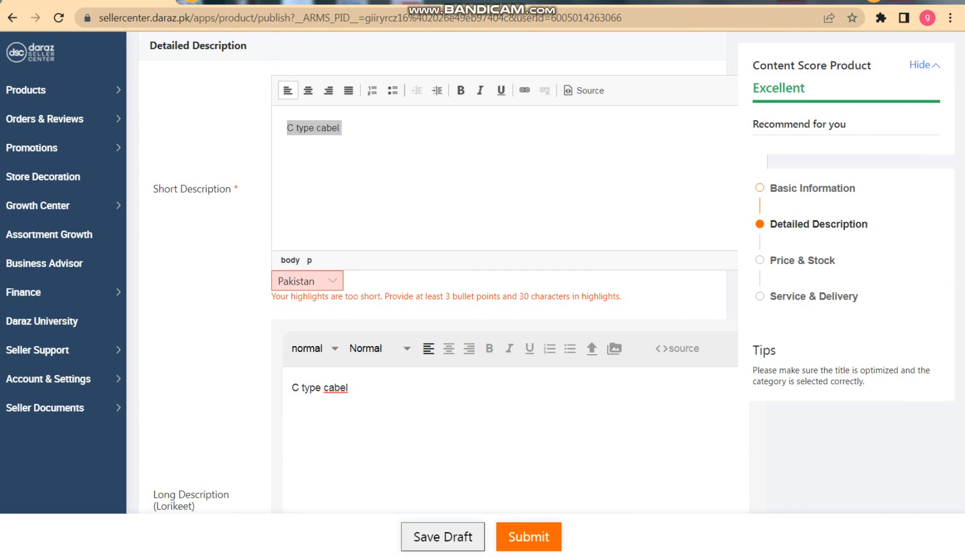
pyautogui.scroll(-10, 649, 286)
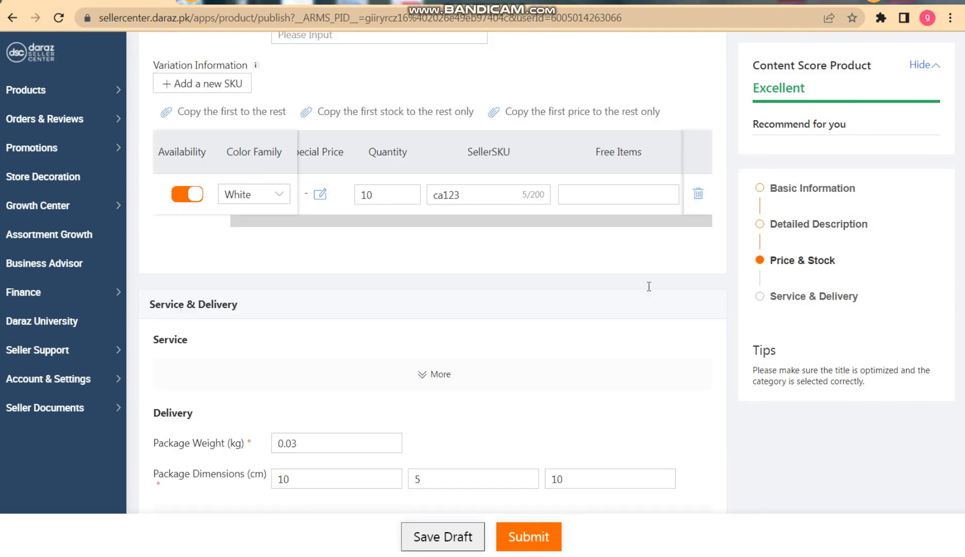
pyautogui.click(531, 533)
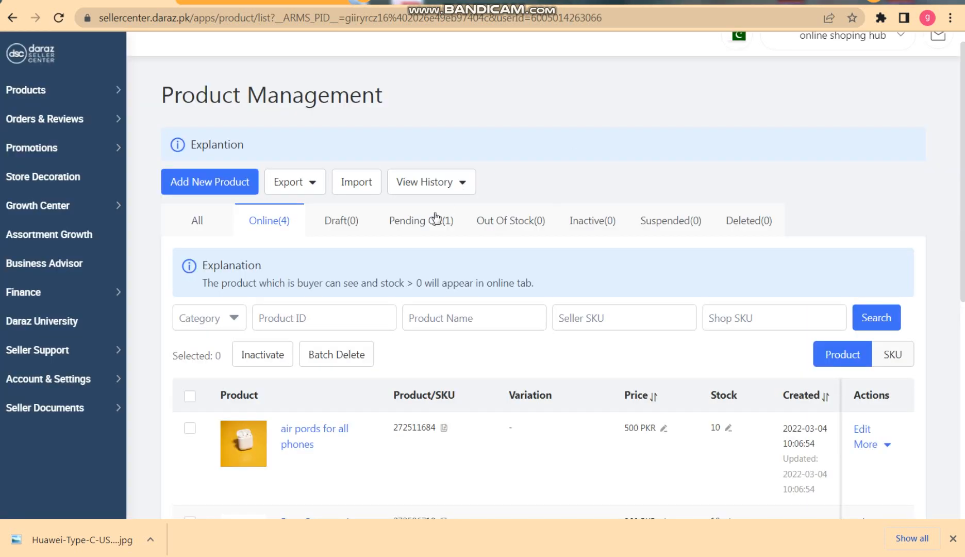
pyautogui.click(537, 233)
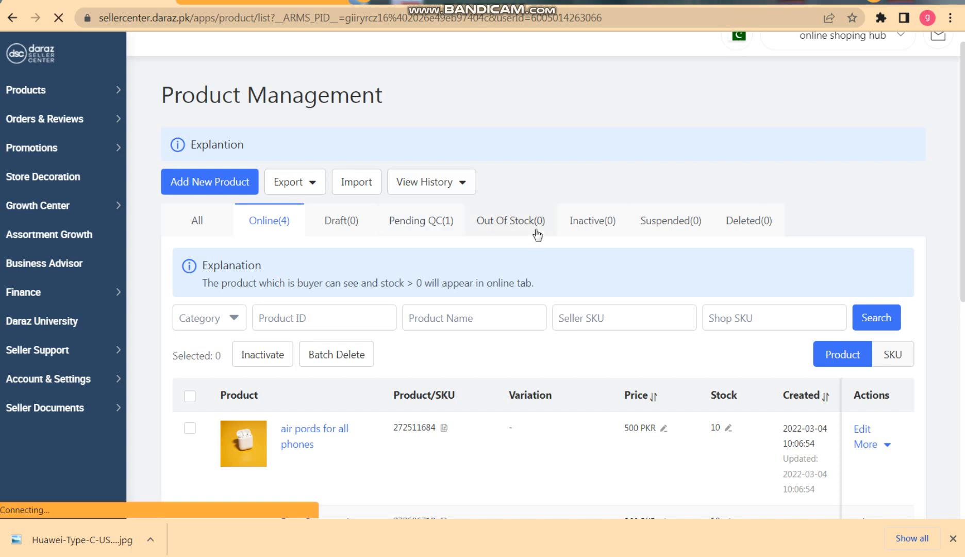